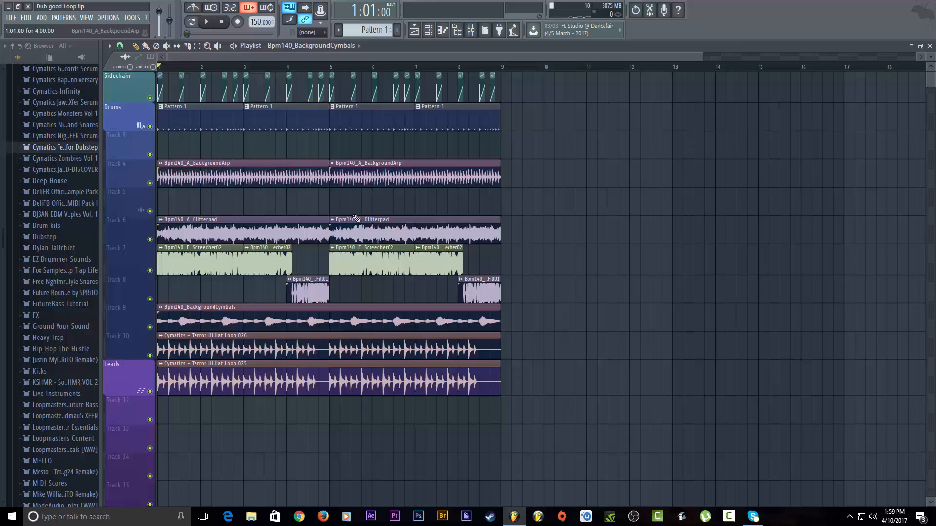
Play the song with the Sidechain Buss's Fruity parametric EQ 2 open to watch how its bands move.
{"action": "left_click", "coordinate": [471, 30]}
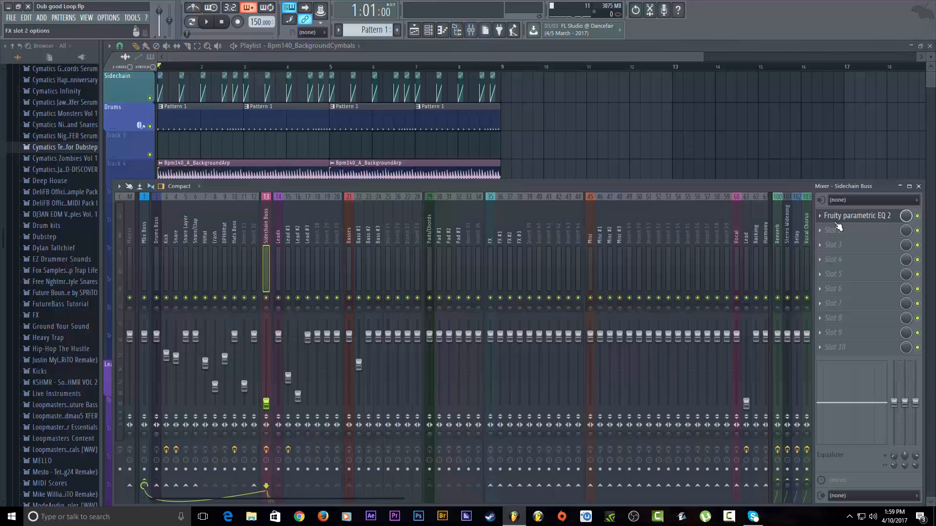
{"action": "left_click", "coordinate": [858, 216]}
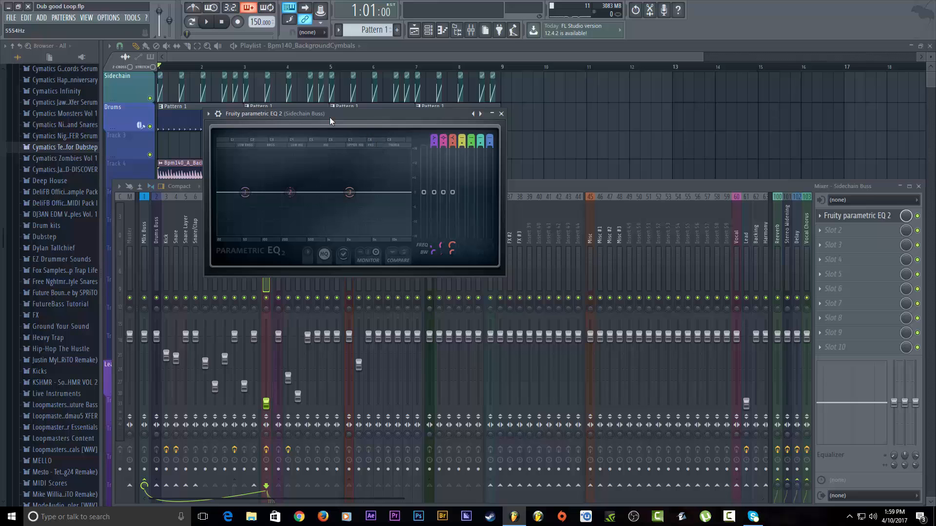
{"action": "left_click_drag", "start_coordinate": [306, 115], "coordinate": [360, 129]}
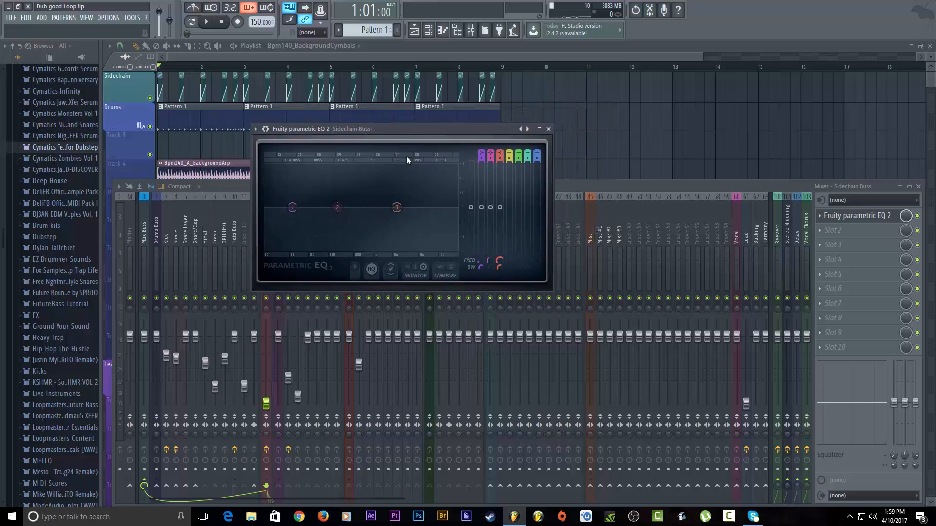
{"action": "left_click", "coordinate": [207, 22]}
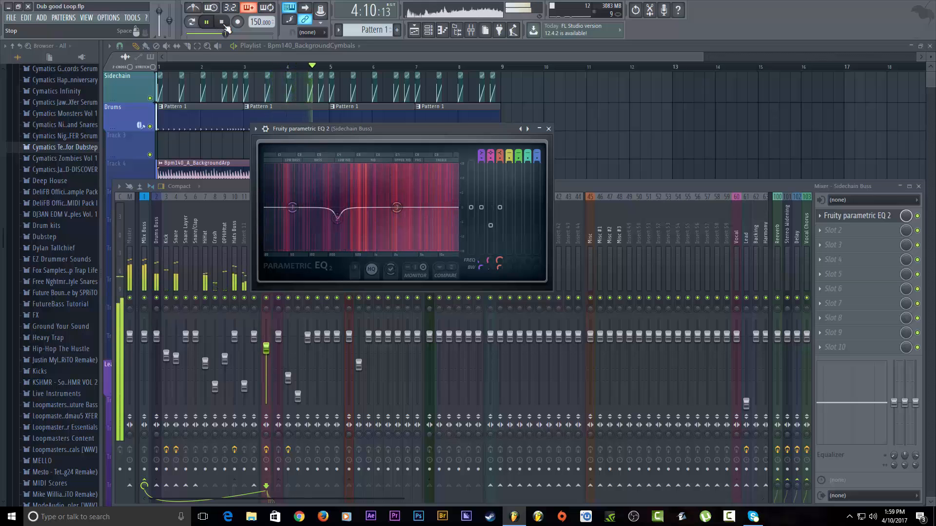
{"action": "left_click", "coordinate": [755, 122]}
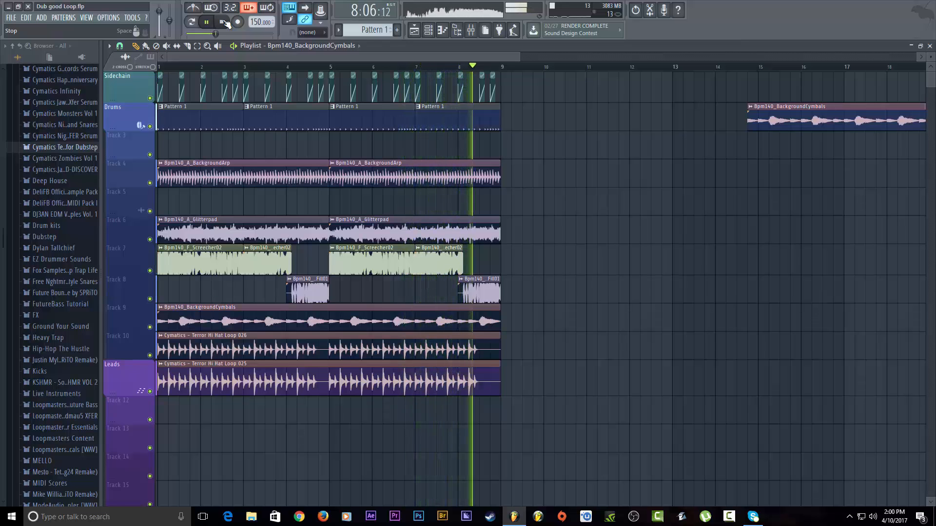
{"action": "left_click", "coordinate": [224, 22]}
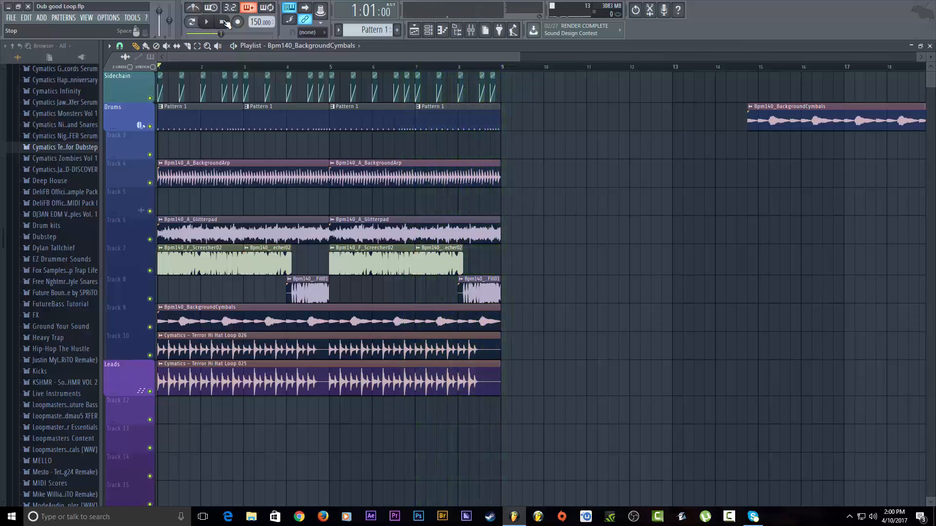
{"action": "right_click", "coordinate": [813, 124]}
Inspect the Sidechain Buss's Fruity parametric EQ 2 again and solo the Drums track in the playlist.
{"action": "left_click", "coordinate": [471, 29]}
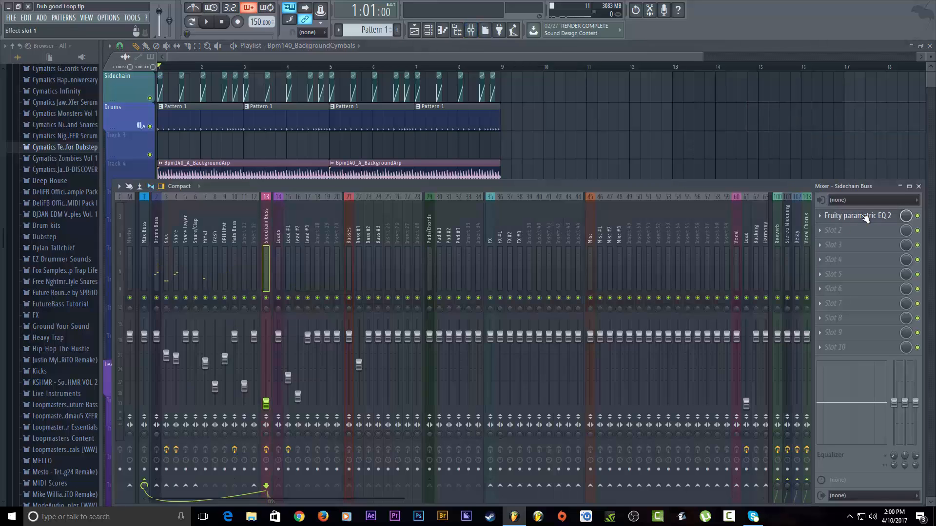
{"action": "left_click", "coordinate": [858, 216]}
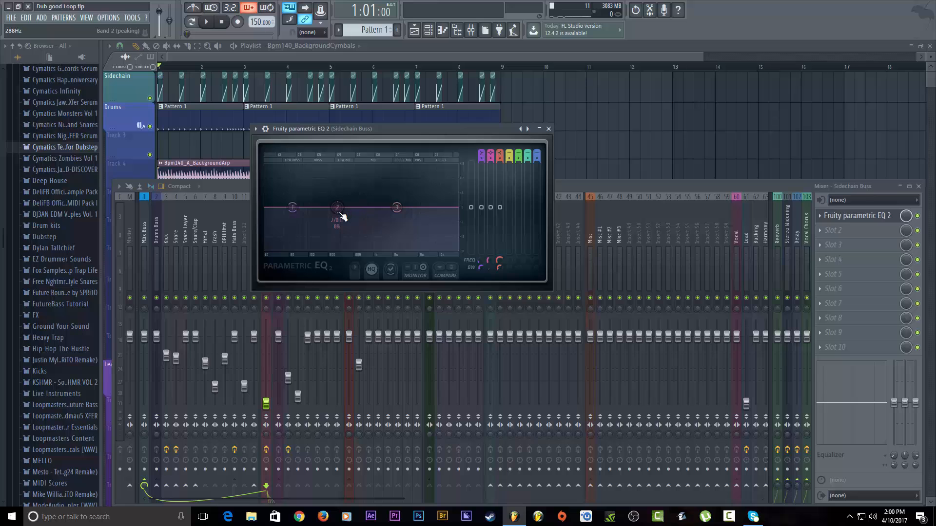
{"action": "left_click", "coordinate": [134, 123]}
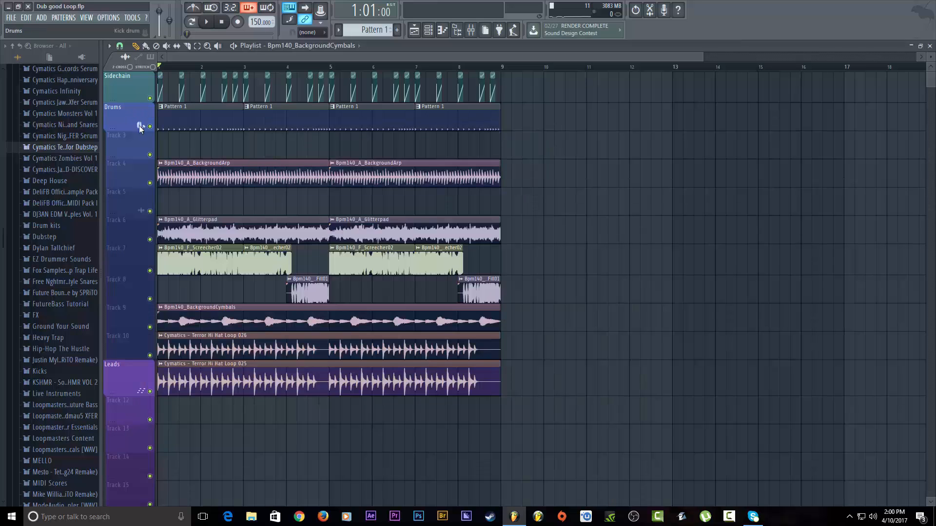
{"action": "left_click", "coordinate": [150, 126], "text": "ctrl"}
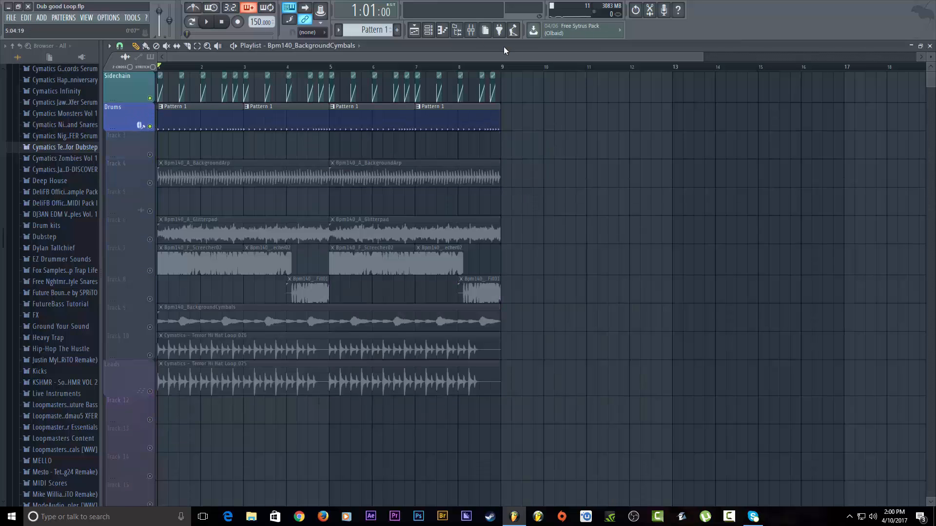
Play the soloed drums with the Sidechain Buss selected in the mixer to check its level, and stop playback.
{"action": "left_click", "coordinate": [471, 30]}
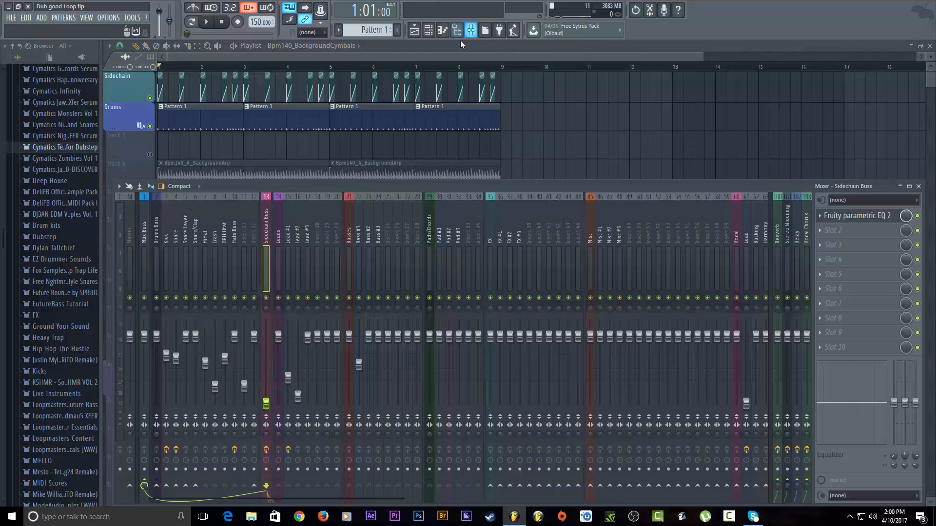
{"action": "left_click", "coordinate": [165, 232]}
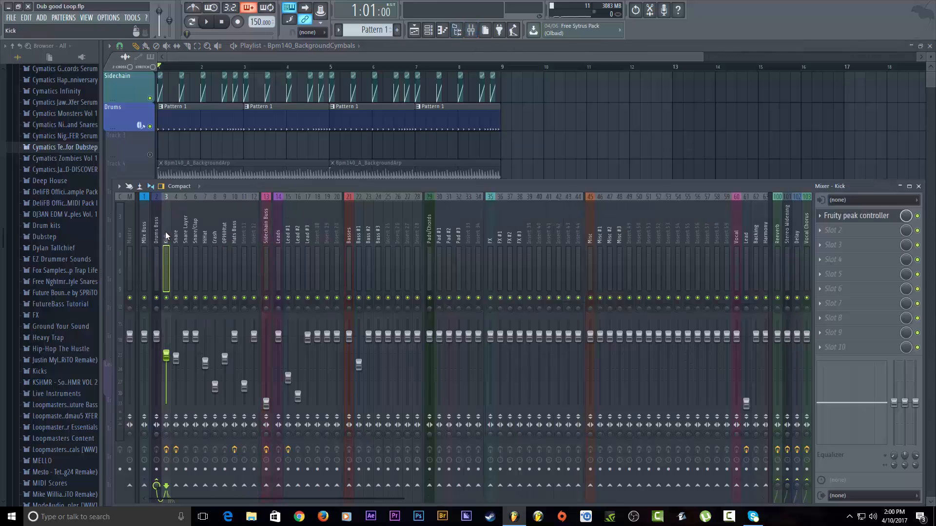
{"action": "left_click", "coordinate": [268, 227]}
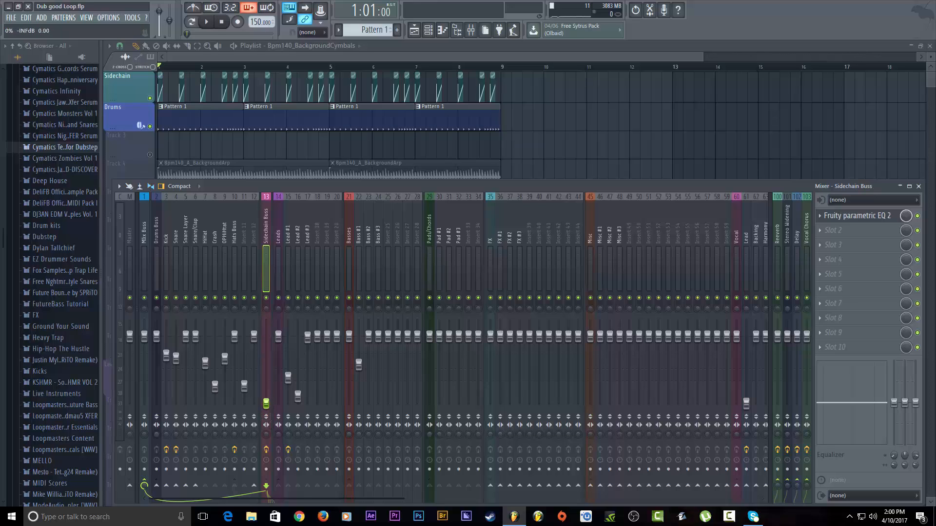
{"action": "left_click", "coordinate": [213, 23]}
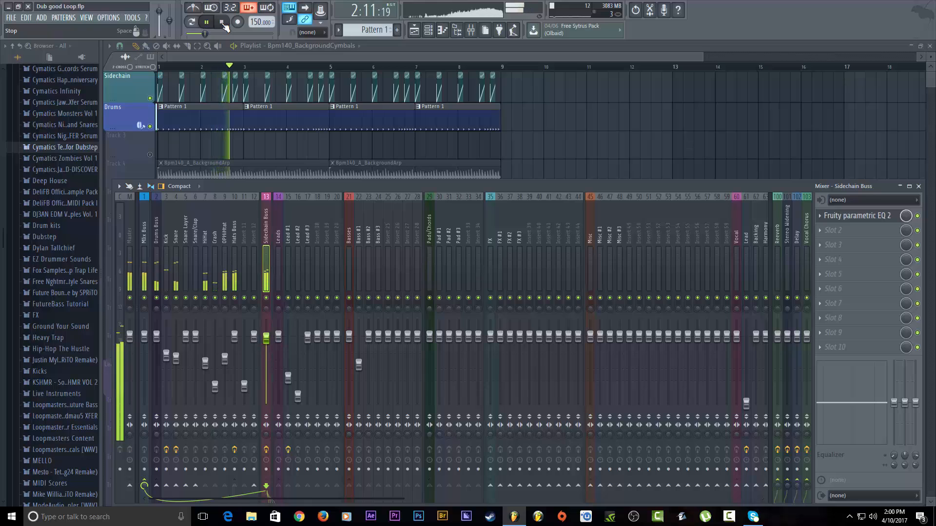
{"action": "key", "text": "space"}
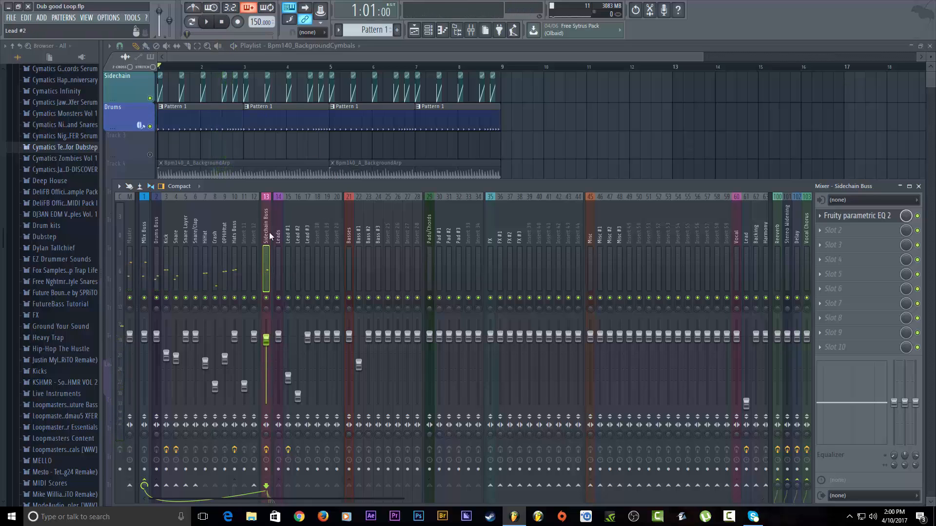
Open the Fruity peak controller on the Kick mixer track and play the drums to examine its peak graph.
{"action": "left_click", "coordinate": [876, 221]}
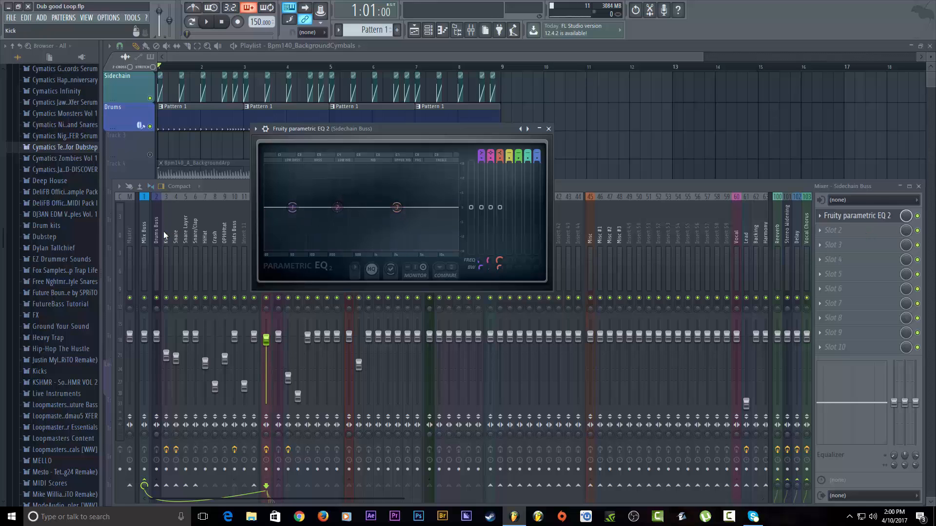
{"action": "left_click", "coordinate": [164, 244]}
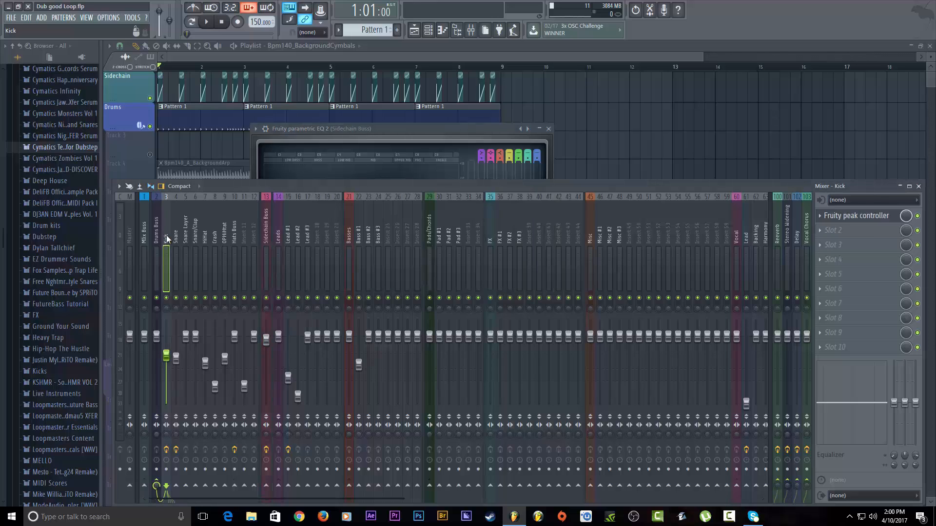
{"action": "left_click", "coordinate": [174, 239]}
{"action": "left_click", "coordinate": [167, 238]}
{"action": "left_click", "coordinate": [176, 238]}
{"action": "left_click", "coordinate": [168, 238]}
{"action": "left_click", "coordinate": [858, 216]}
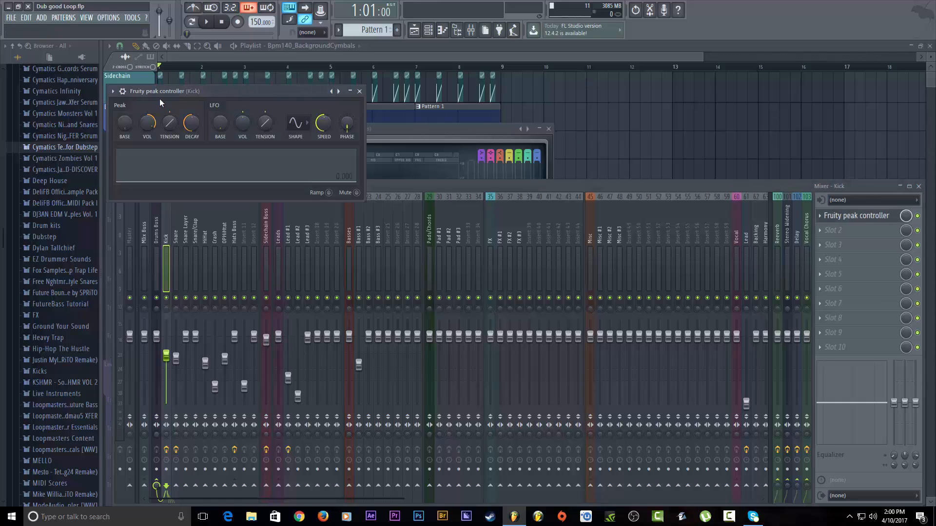
{"action": "left_click", "coordinate": [357, 193]}
{"action": "left_click", "coordinate": [207, 22]}
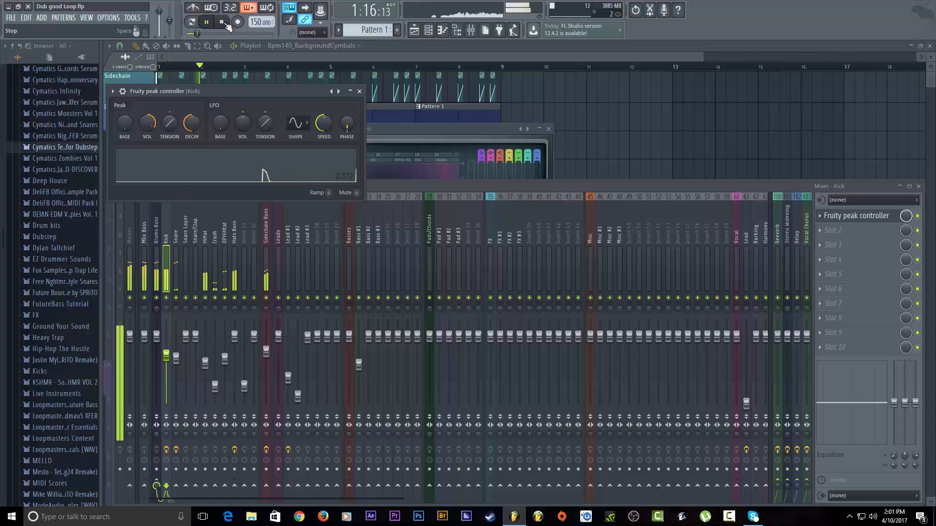
{"action": "key", "text": "space"}
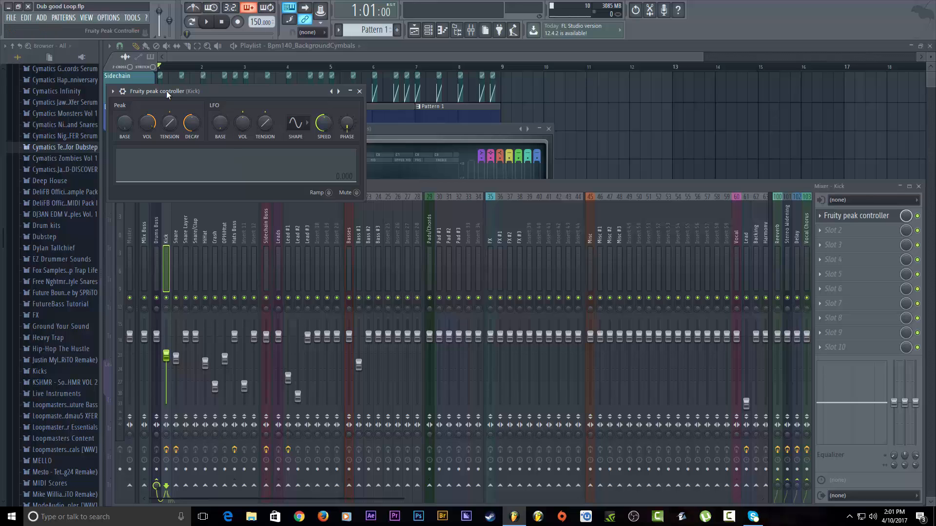
Add a second Fruity Parametric EQ 2 to slot 2 of the Sidechain Buss.
{"action": "left_click", "coordinate": [263, 223]}
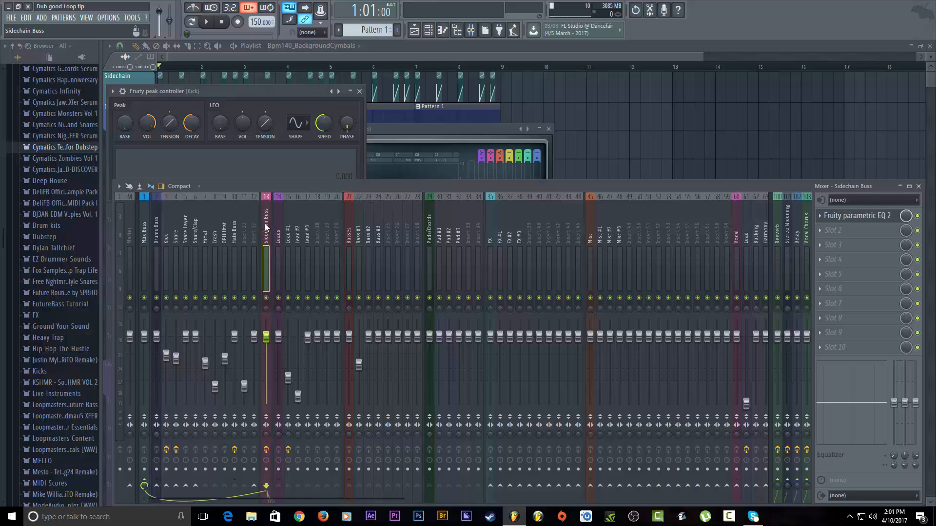
{"action": "left_click", "coordinate": [856, 215]}
{"action": "left_click", "coordinate": [857, 215]}
{"action": "left_click", "coordinate": [857, 216]}
{"action": "left_click", "coordinate": [858, 236]}
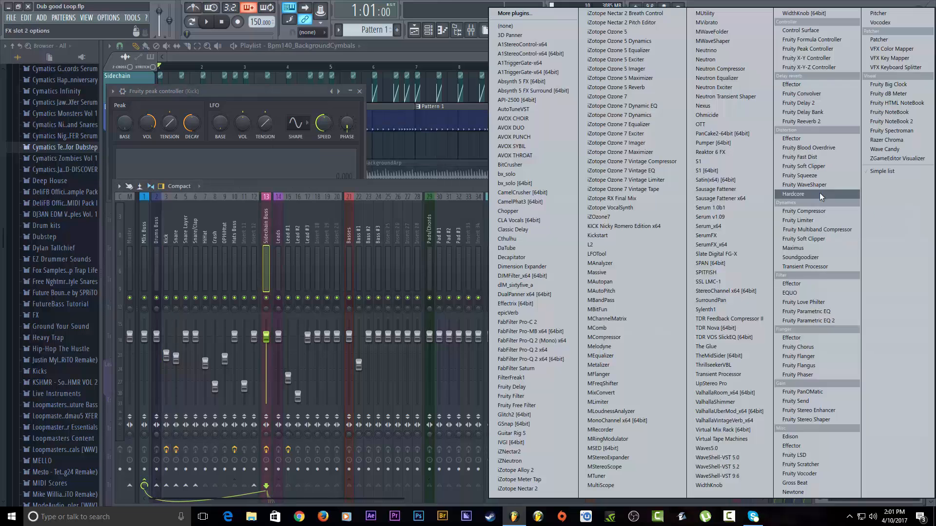
{"action": "left_click", "coordinate": [831, 321]}
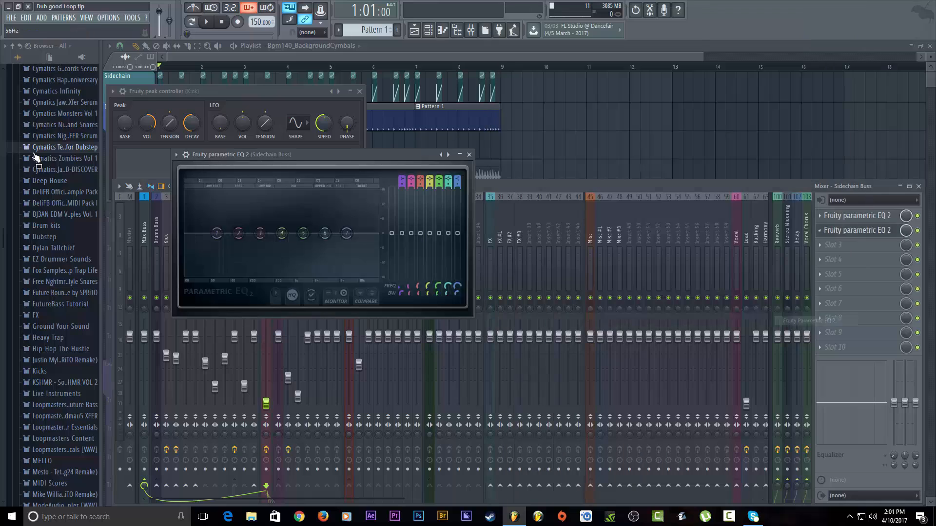
Load the 3 bands preset in the new EQ and move band 2 to a lower frequency.
{"action": "left_click", "coordinate": [176, 154]}
{"action": "mouse_move", "coordinate": [263, 183]}
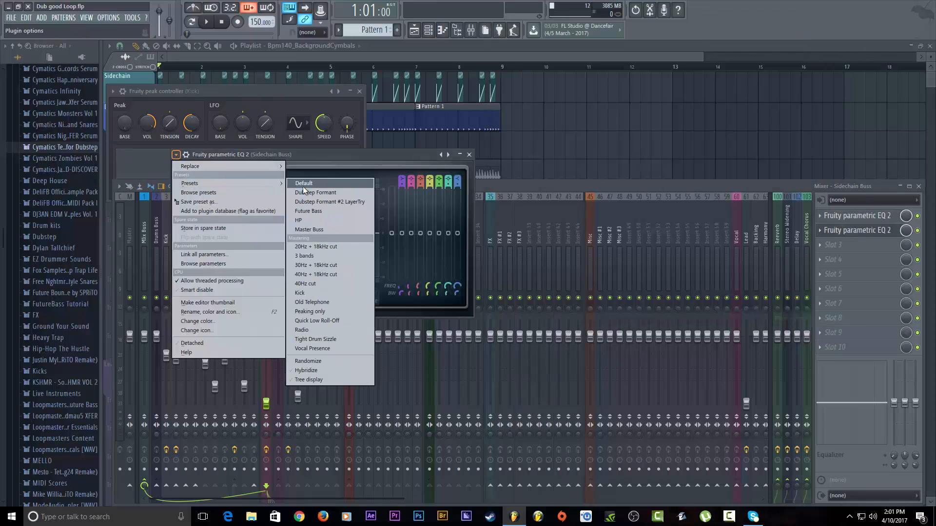
{"action": "left_click", "coordinate": [303, 256]}
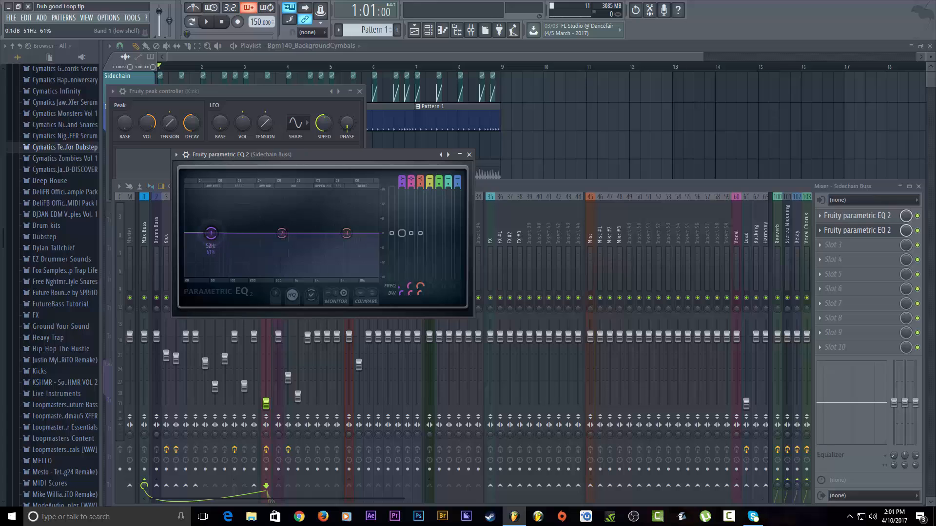
{"action": "left_click_drag", "start_coordinate": [282, 233], "coordinate": [254, 233]}
Reset the gain of band 1 in the new EQ.
{"action": "right_click", "coordinate": [415, 236]}
{"action": "right_click", "coordinate": [423, 237]}
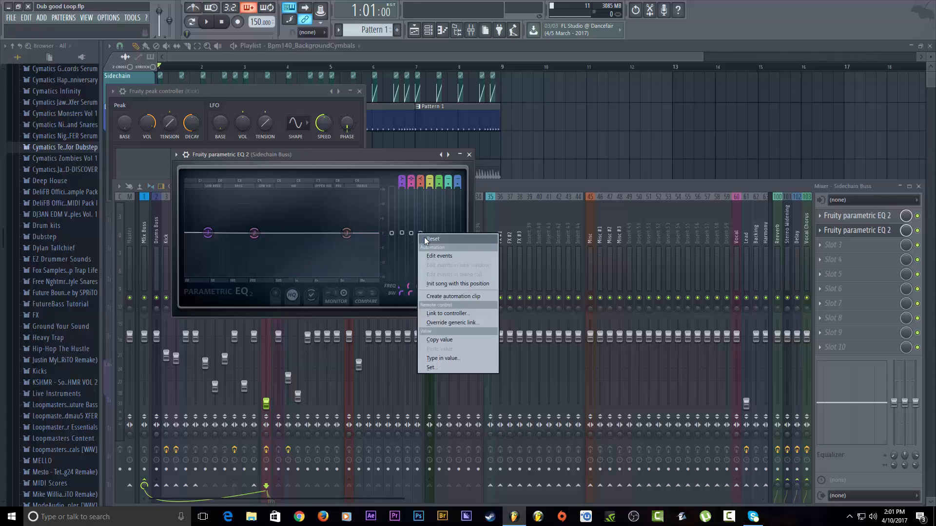
{"action": "right_click", "coordinate": [402, 234]}
{"action": "left_click", "coordinate": [415, 241]}
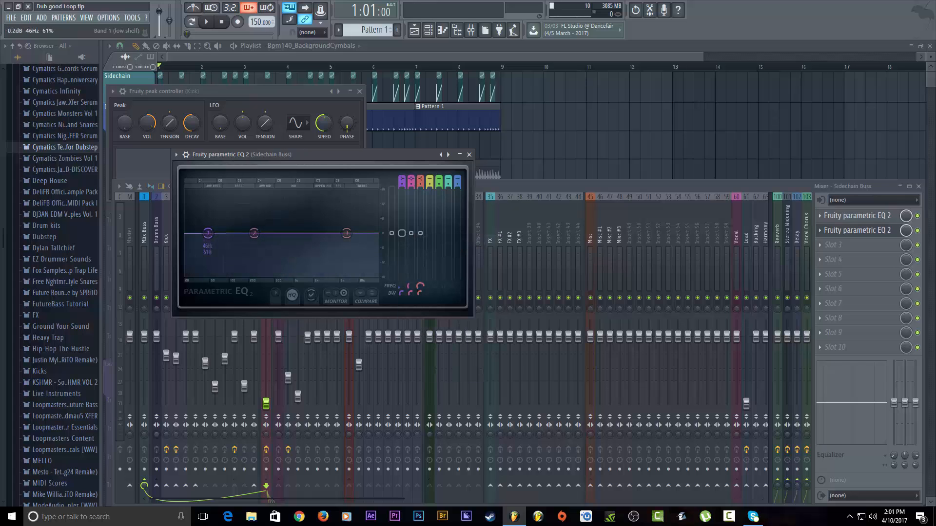
{"action": "right_click", "coordinate": [403, 234]}
{"action": "left_click", "coordinate": [412, 239]}
Try linking band 1's gain to the Kick's Peak ctrl - Peak controller with the Inverted mapping formula.
{"action": "right_click", "coordinate": [402, 233]}
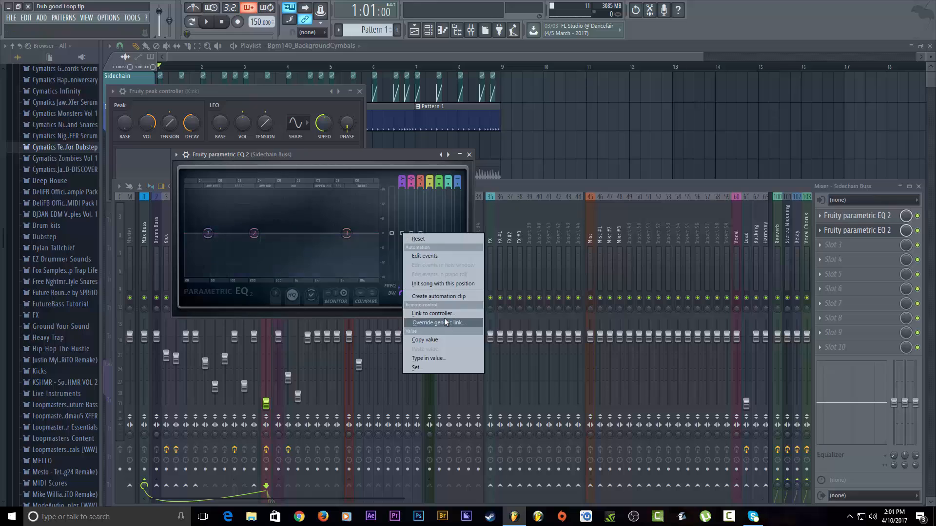
{"action": "left_click", "coordinate": [443, 312]}
{"action": "left_click", "coordinate": [464, 240]}
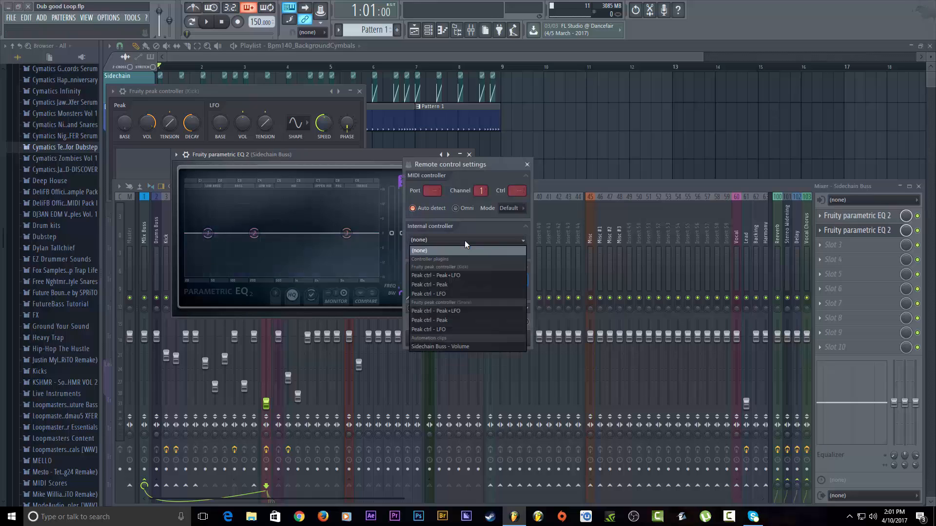
{"action": "left_click", "coordinate": [445, 284]}
{"action": "left_click", "coordinate": [448, 268]}
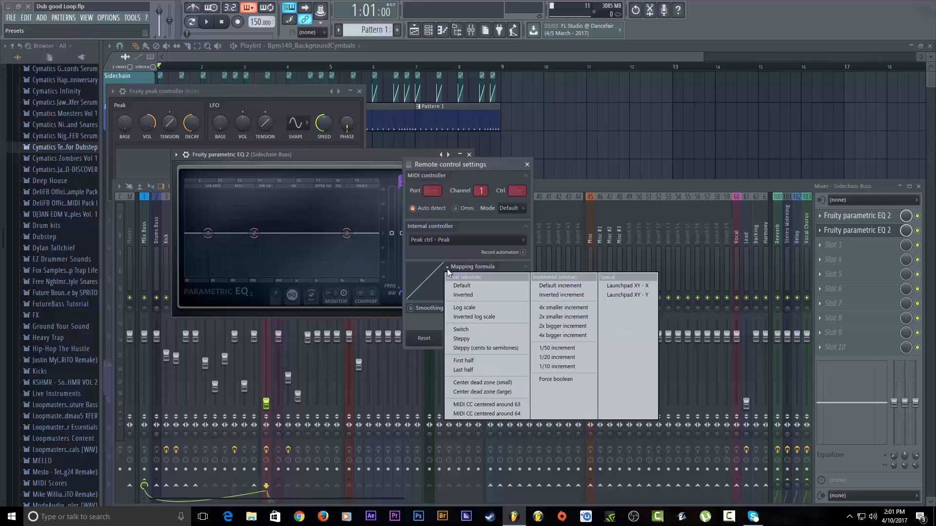
{"action": "left_click", "coordinate": [462, 295]}
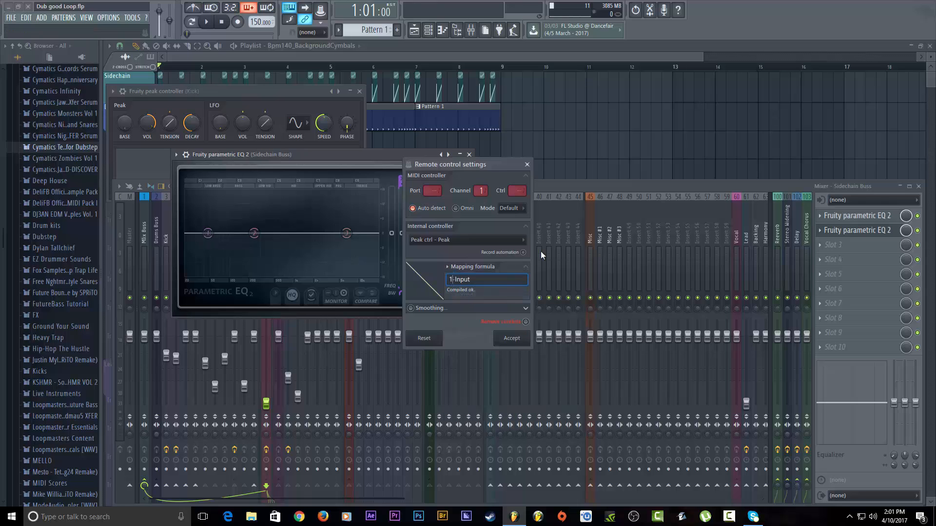
Try 0.5 as the starting value in the inverted mapping formula and dismiss the remote control settings.
{"action": "key", "text": "Delete"}
{"action": "key", "text": "Delete"}
{"action": "type", "text": "0.5"}
{"action": "left_click", "coordinate": [526, 164]}
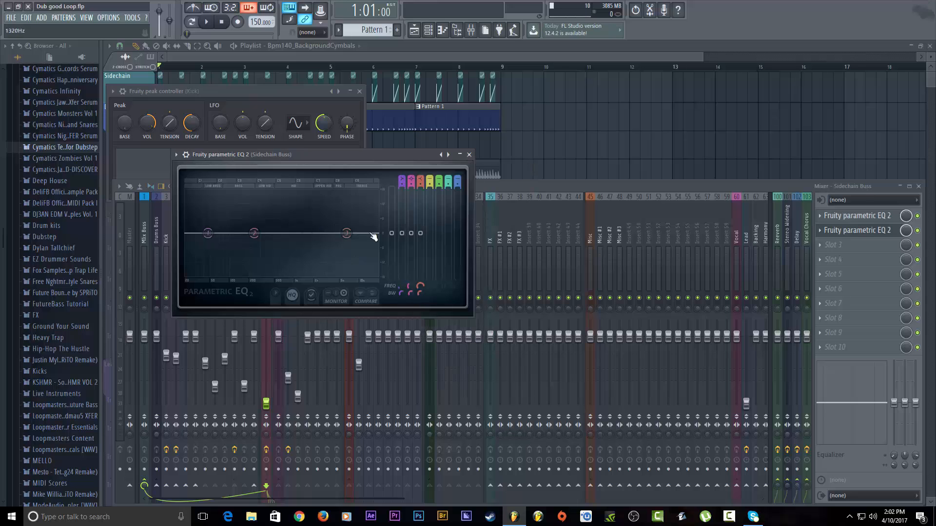
Open the Fruity peak controller on the Snare mixer track and play the drums to examine its peak graph.
{"action": "left_click", "coordinate": [160, 225]}
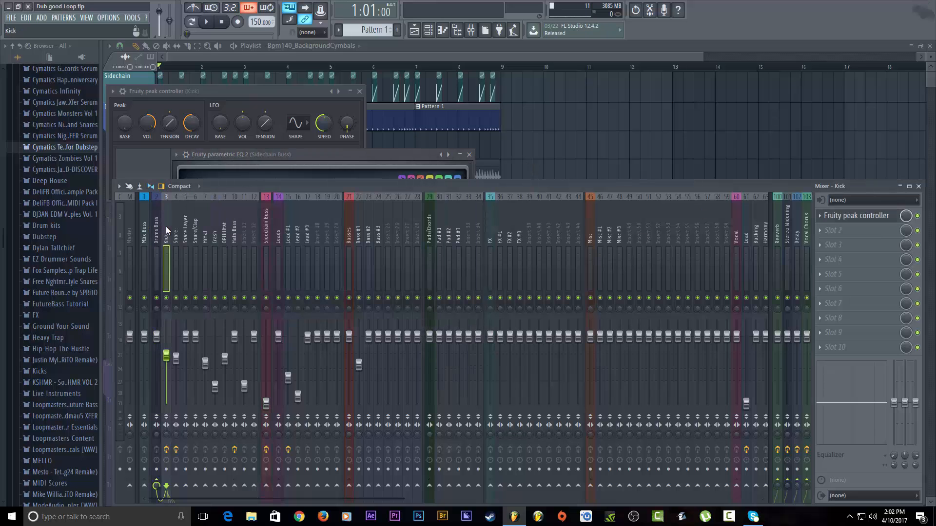
{"action": "left_click", "coordinate": [177, 227]}
{"action": "left_click", "coordinate": [858, 230]}
{"action": "left_click", "coordinate": [861, 217]}
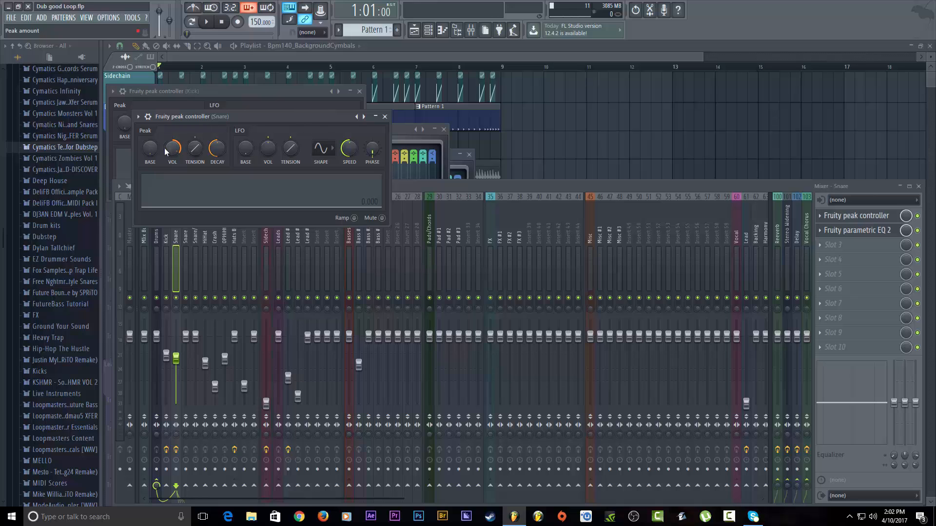
{"action": "left_click", "coordinate": [383, 218]}
{"action": "left_click", "coordinate": [208, 22]}
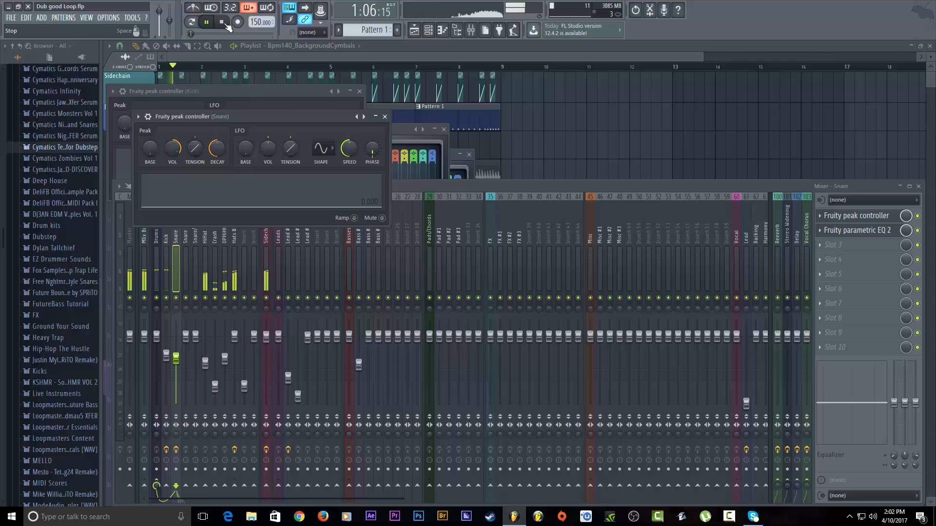
Stop playback and examine the mixer routing of the Sidechain Buss, Mix Buss and Master tracks.
{"action": "left_click", "coordinate": [225, 24]}
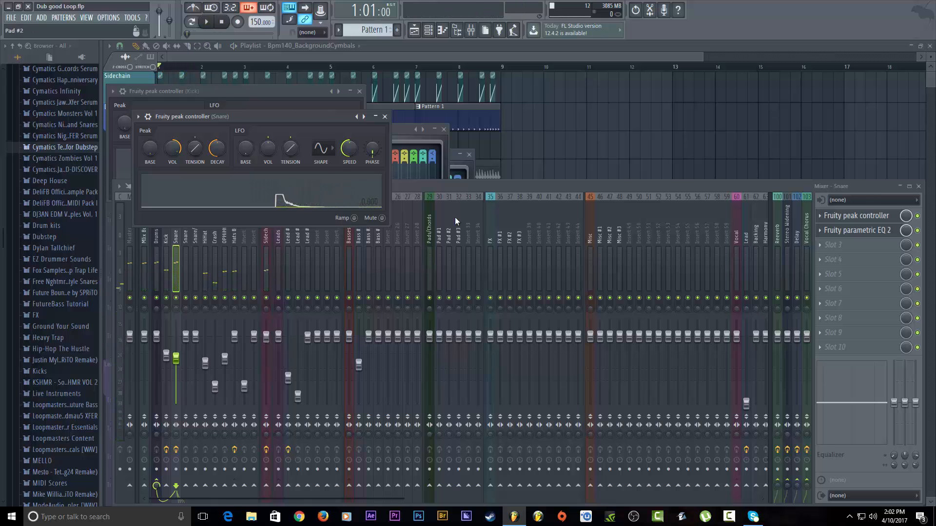
{"action": "left_click", "coordinate": [445, 183]}
{"action": "left_click", "coordinate": [266, 232]}
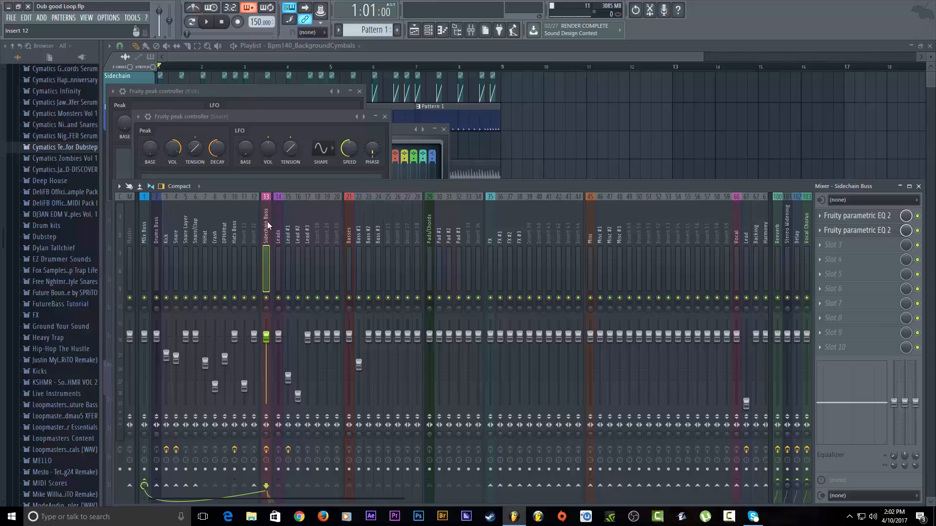
{"action": "left_click", "coordinate": [143, 232]}
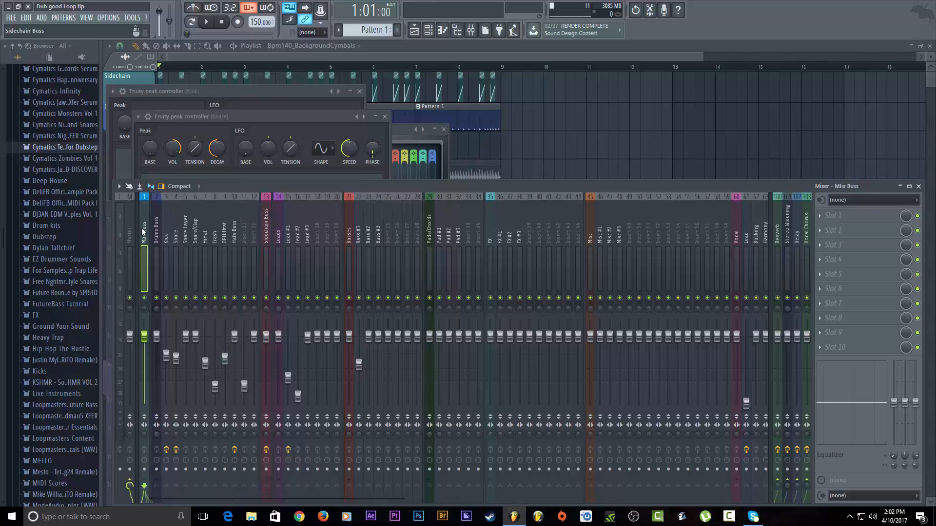
{"action": "left_click", "coordinate": [132, 228]}
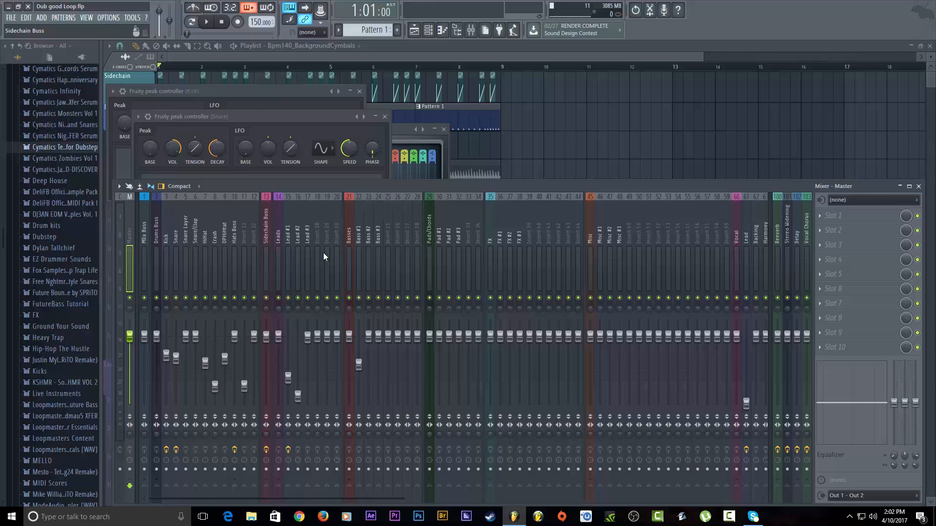
{"action": "left_click", "coordinate": [264, 234]}
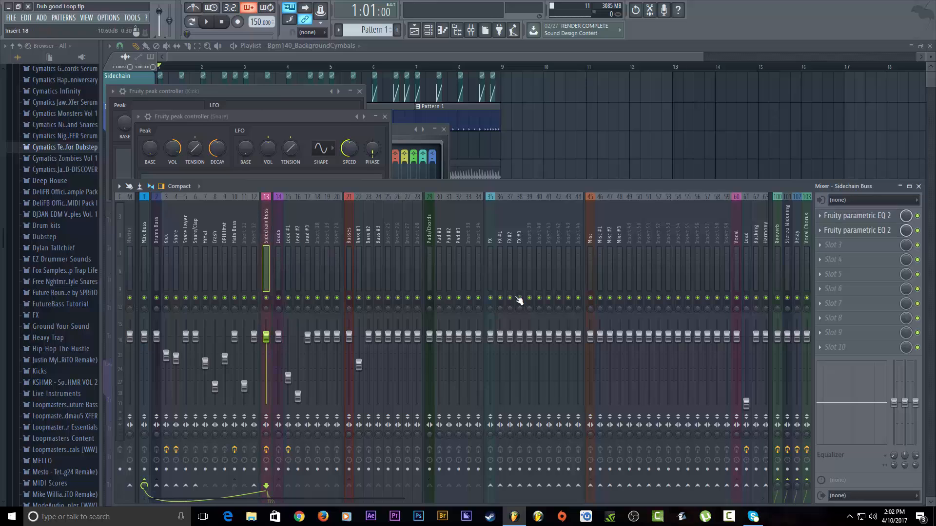
In the Sidechain Buss's second Fruity parametric EQ 2, reset band 2's gain after a trial cut and move the band to about 300 Hz.
{"action": "left_click", "coordinate": [857, 230]}
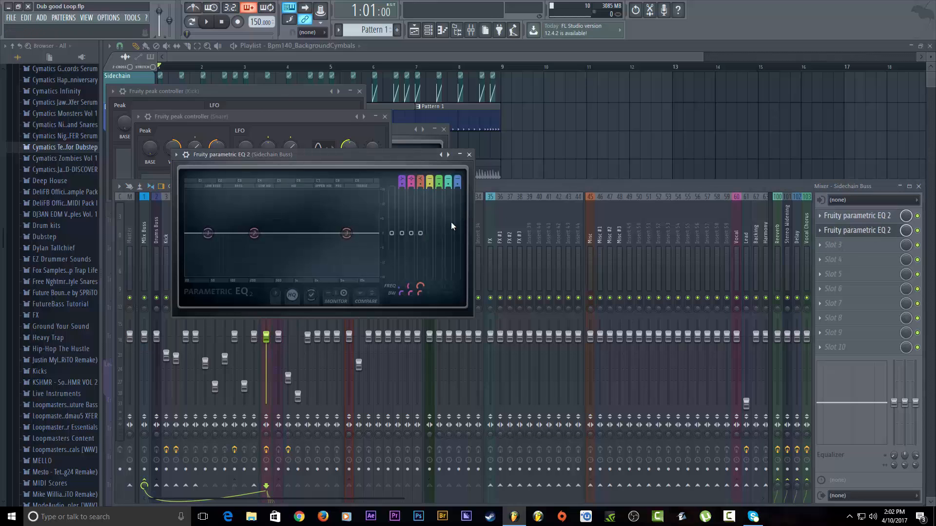
{"action": "left_click_drag", "start_coordinate": [412, 232], "coordinate": [412, 242]}
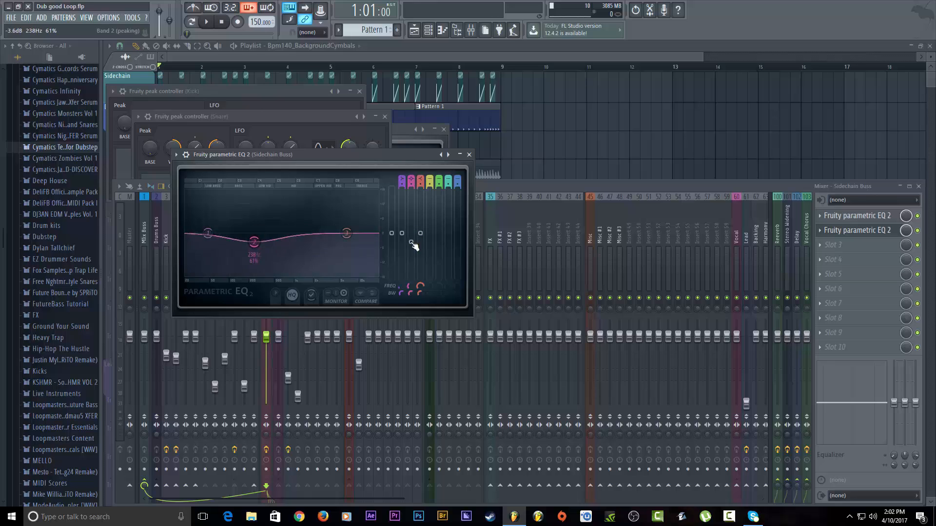
{"action": "right_click", "coordinate": [413, 242]}
{"action": "left_click", "coordinate": [427, 249]}
{"action": "left_click_drag", "start_coordinate": [254, 233], "coordinate": [261, 233]}
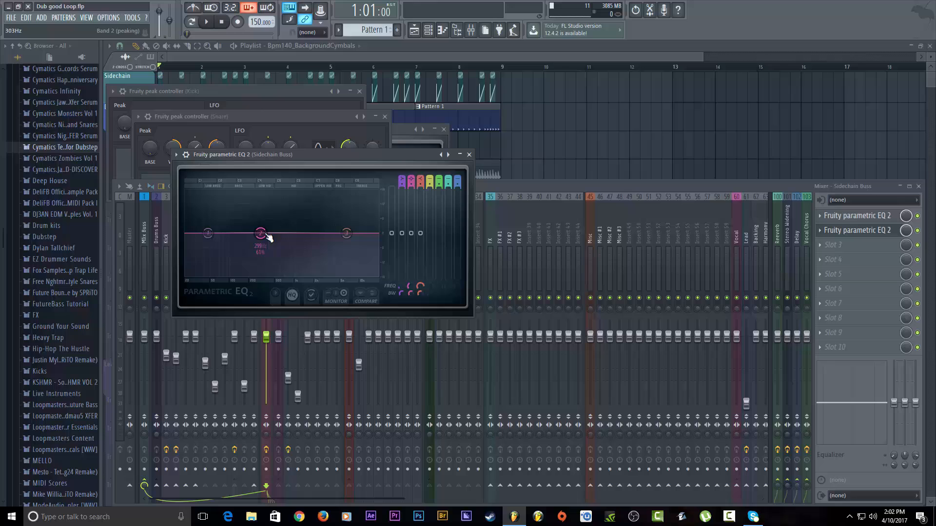
Try linking band 2's gain to the Snare's Peak ctrl - Peak controller with the Inverted mapping formula starting from 0.5.
{"action": "right_click", "coordinate": [413, 234]}
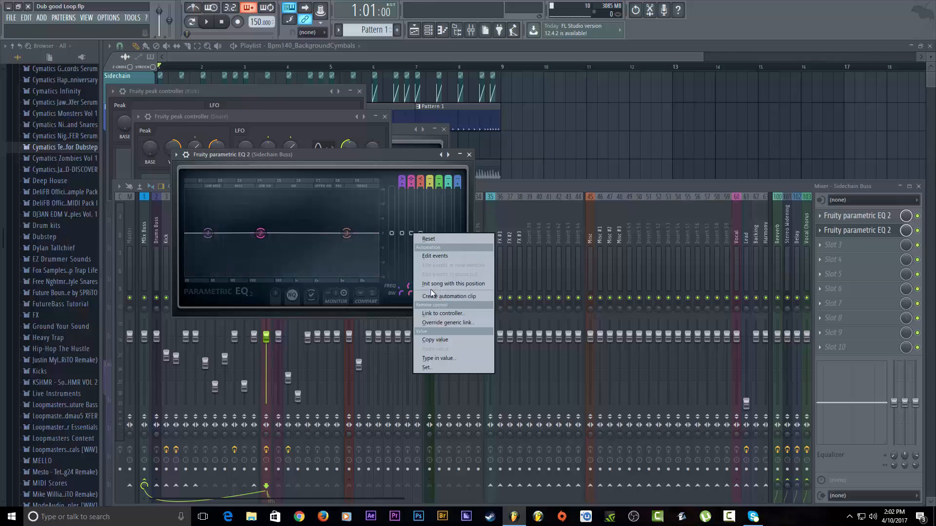
{"action": "left_click", "coordinate": [437, 313]}
{"action": "left_click", "coordinate": [464, 240]}
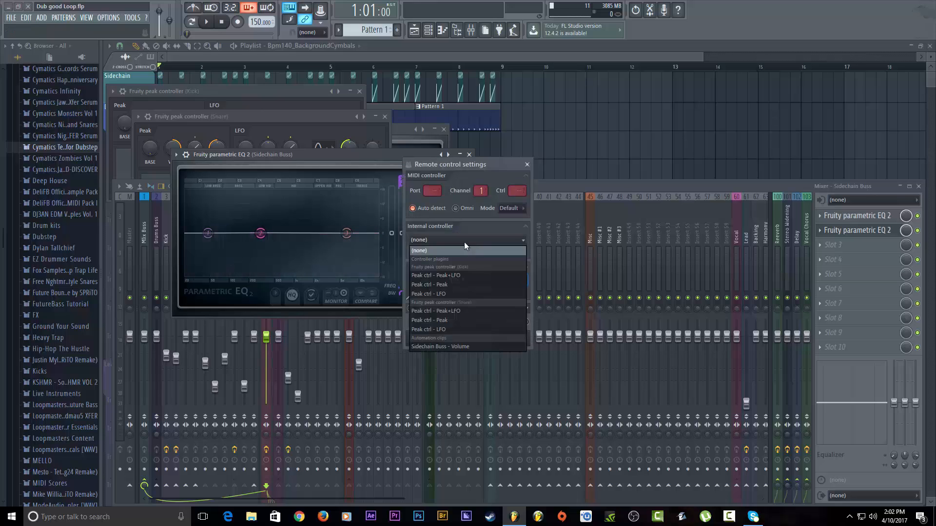
{"action": "left_click", "coordinate": [450, 320]}
{"action": "left_click", "coordinate": [445, 267]}
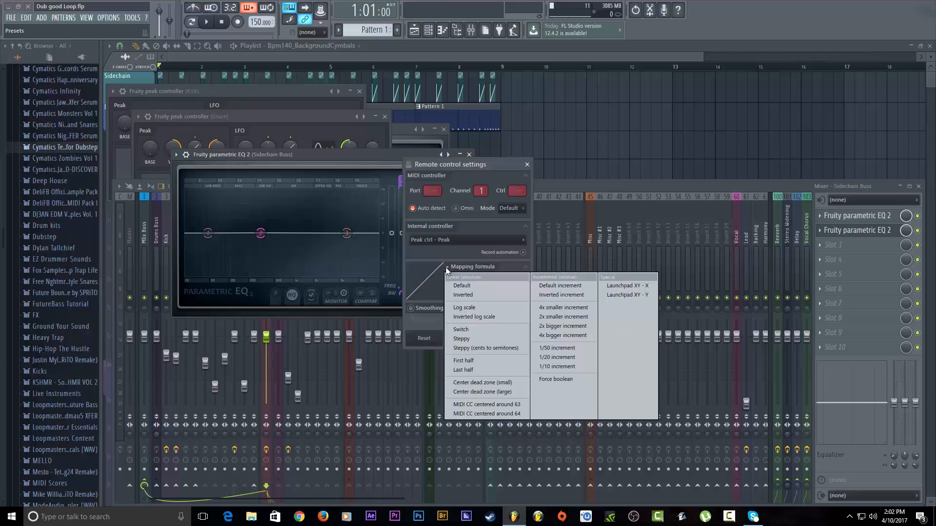
{"action": "left_click", "coordinate": [459, 296]}
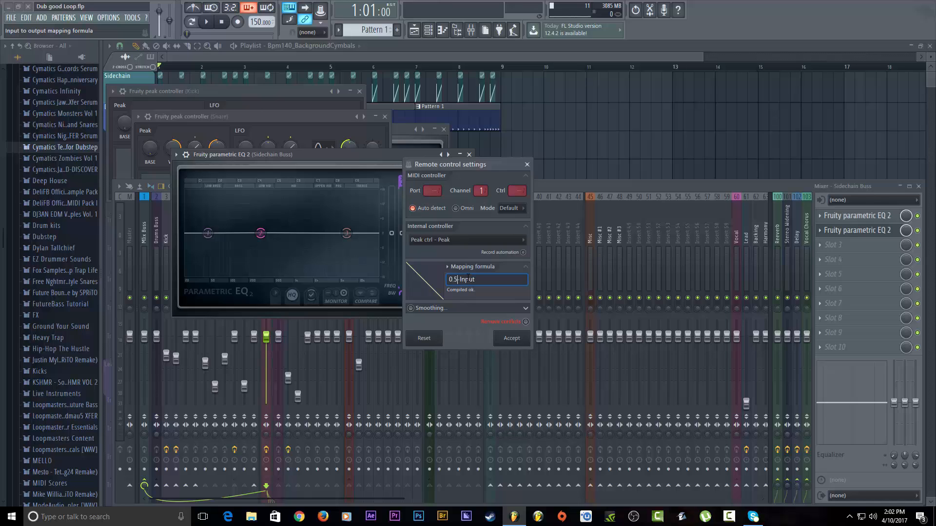
{"action": "left_click", "coordinate": [527, 165]}
Close the second Fruity parametric EQ 2 and remove it from the Sidechain Buss.
{"action": "left_click", "coordinate": [469, 155]}
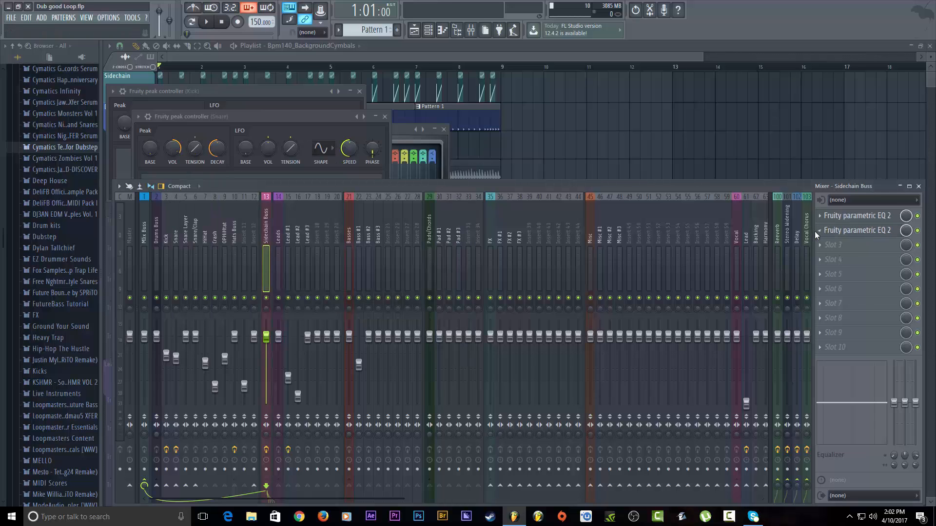
{"action": "left_click", "coordinate": [819, 230]}
{"action": "mouse_move", "coordinate": [828, 238]}
{"action": "left_click", "coordinate": [812, 321]}
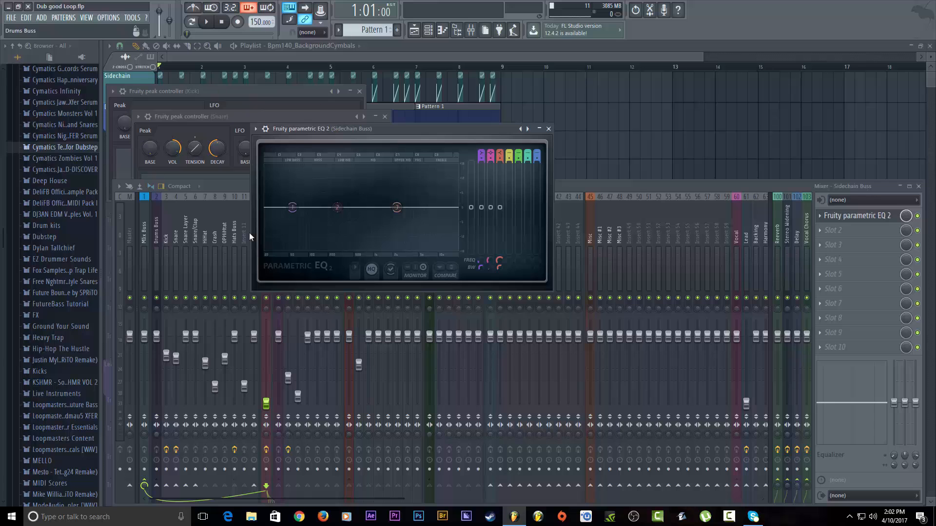
Clear the open plugin windows, reopen the mixer and the Sidechain Buss EQ, and play the song to examine its spectrum.
{"action": "left_click", "coordinate": [267, 56]}
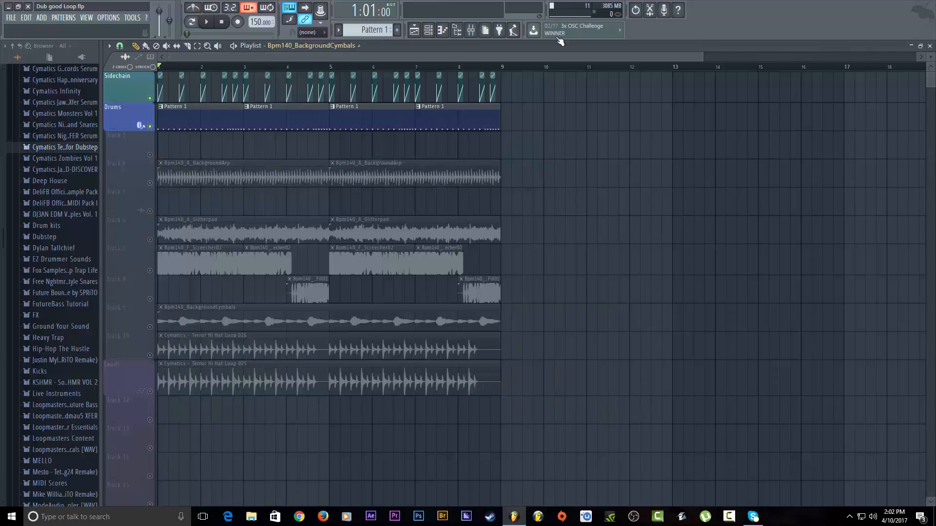
{"action": "left_click", "coordinate": [472, 32]}
{"action": "left_click", "coordinate": [856, 215]}
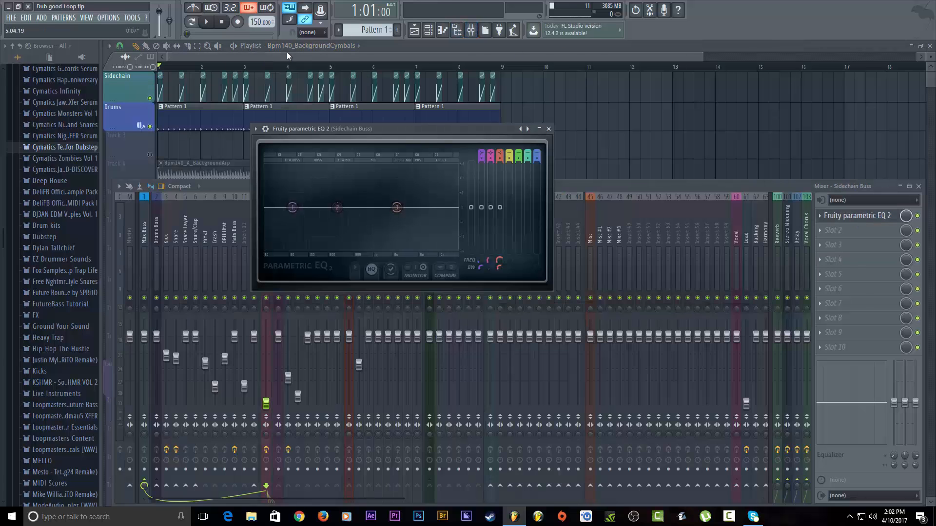
{"action": "left_click", "coordinate": [209, 22]}
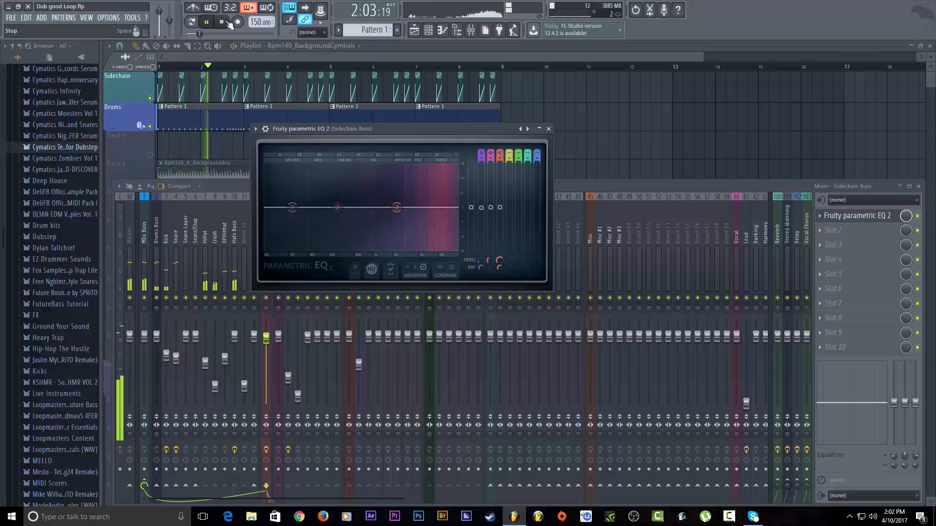
{"action": "left_click", "coordinate": [227, 23]}
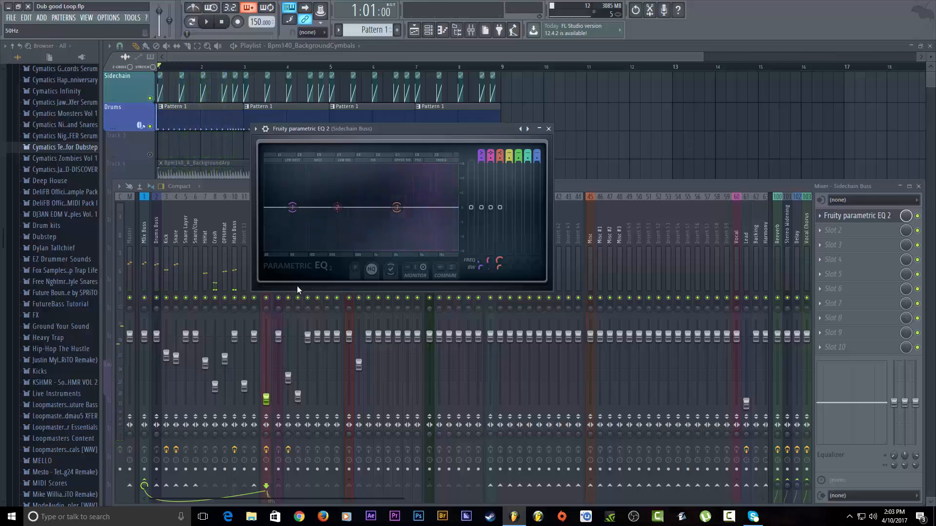
Reset the volume fader of the Sidechain Buss in the mixer.
{"action": "left_click", "coordinate": [217, 186]}
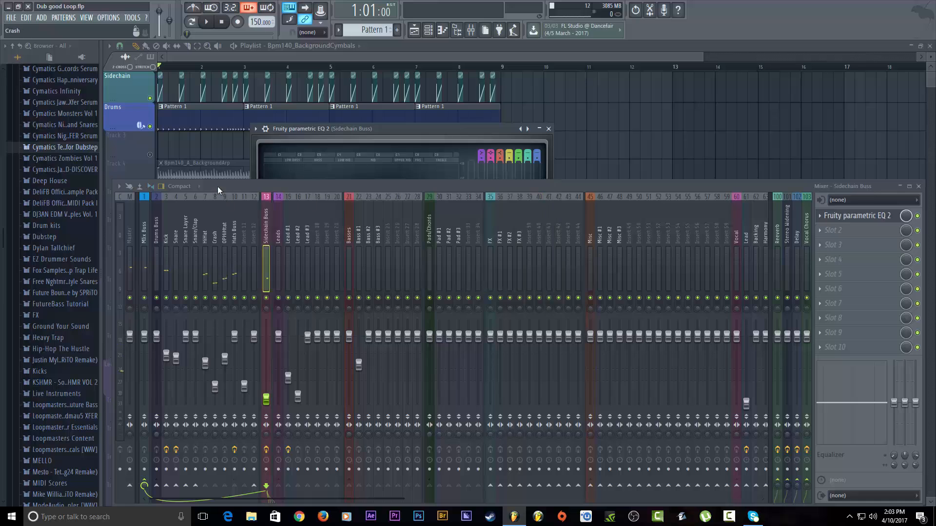
{"action": "right_click", "coordinate": [267, 398]}
{"action": "left_click", "coordinate": [285, 361]}
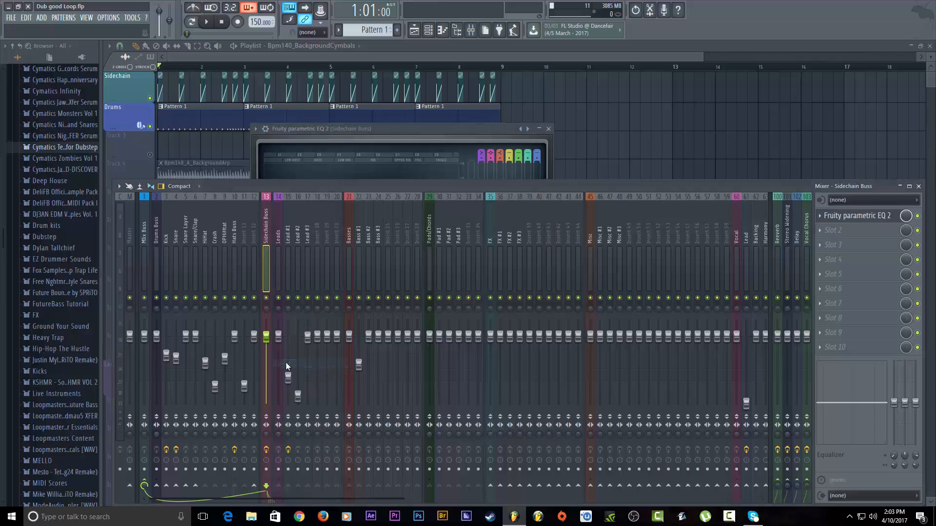
Examine how the Kick, Snare and other drum tracks are routed through the Drums Buss and Mix Buss.
{"action": "left_click_drag", "start_coordinate": [268, 224], "coordinate": [147, 256]}
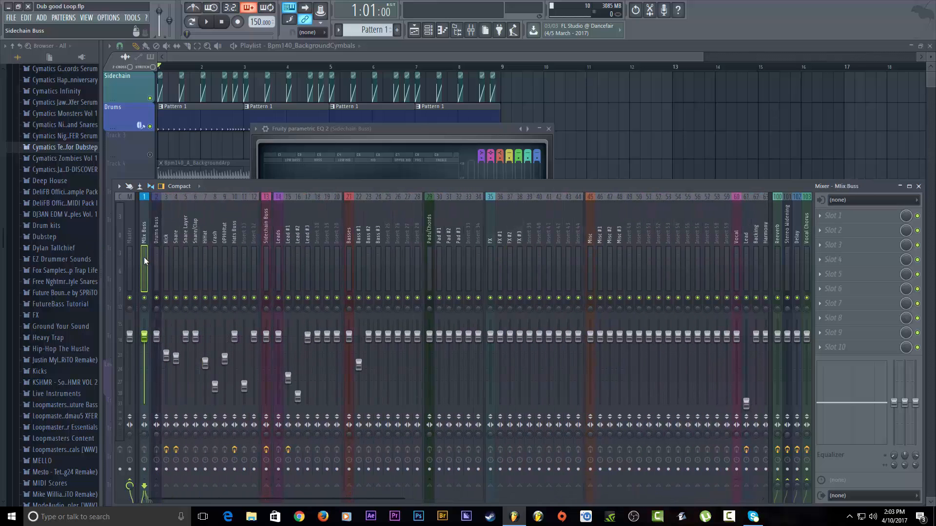
{"action": "left_click", "coordinate": [158, 224]}
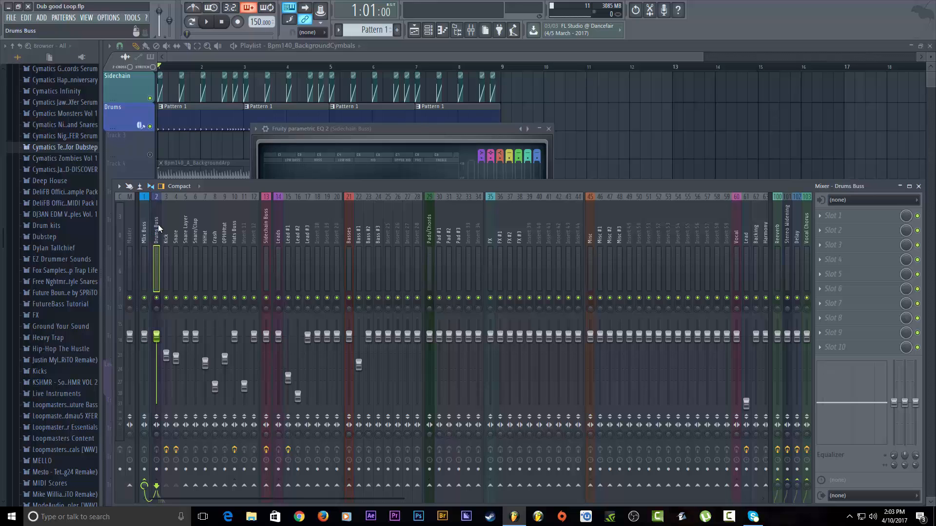
{"action": "left_click", "coordinate": [168, 225]}
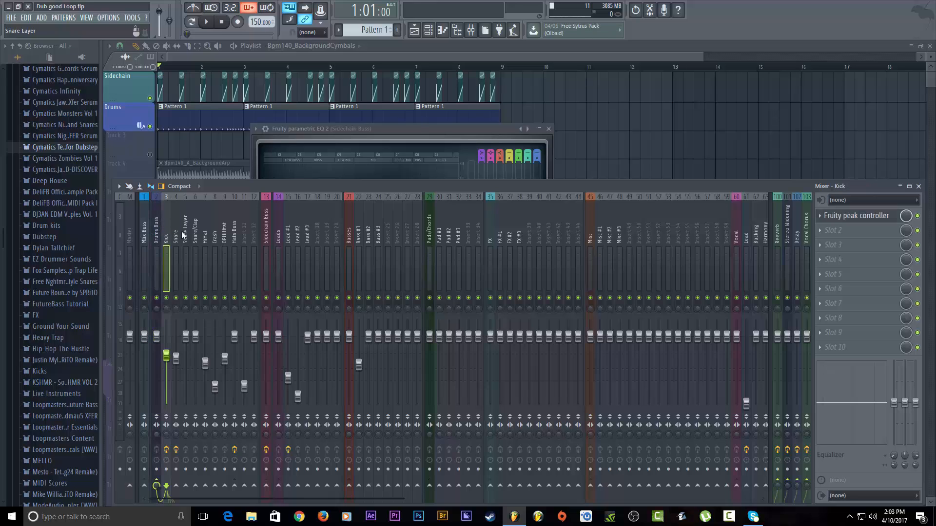
{"action": "left_click", "coordinate": [176, 230]}
{"action": "left_click", "coordinate": [168, 230]}
{"action": "left_click", "coordinate": [178, 235]}
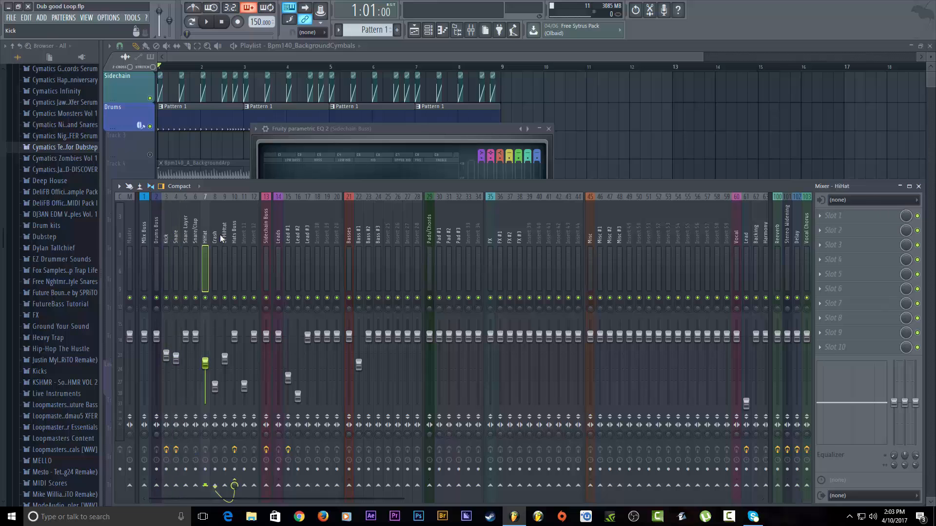
{"action": "left_click", "coordinate": [181, 237]}
{"action": "mouse_move", "coordinate": [179, 237]}
{"action": "left_mouse_down"}
{"action": "mouse_move", "coordinate": [166, 242]}
{"action": "mouse_move", "coordinate": [172, 246]}
{"action": "left_mouse_up"}
{"action": "left_click", "coordinate": [173, 249]}
{"action": "left_click", "coordinate": [156, 234]}
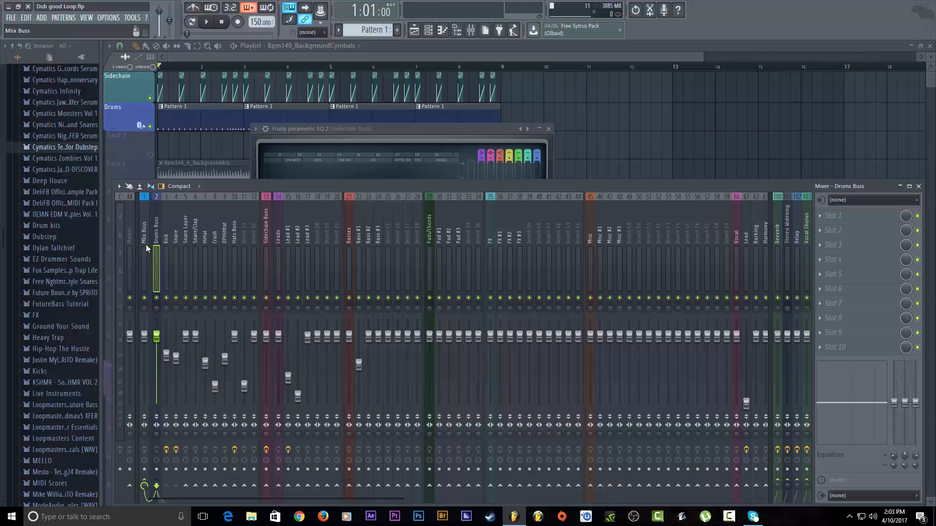
Compare the routing of the Mix Buss, Master and Kick tracks.
{"action": "left_click", "coordinate": [143, 235]}
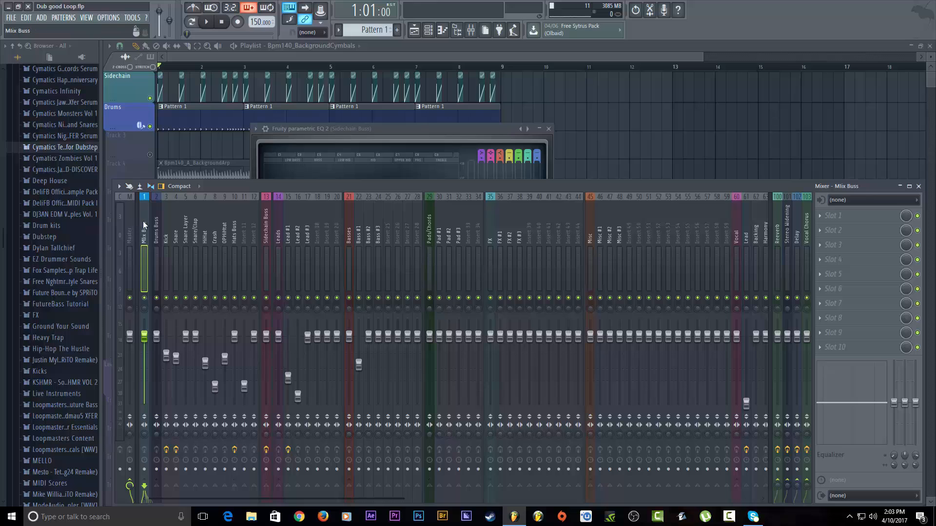
{"action": "left_click", "coordinate": [128, 227]}
{"action": "left_click", "coordinate": [146, 239]}
{"action": "left_click", "coordinate": [131, 240]}
{"action": "left_click", "coordinate": [144, 235]}
{"action": "left_click", "coordinate": [166, 238]}
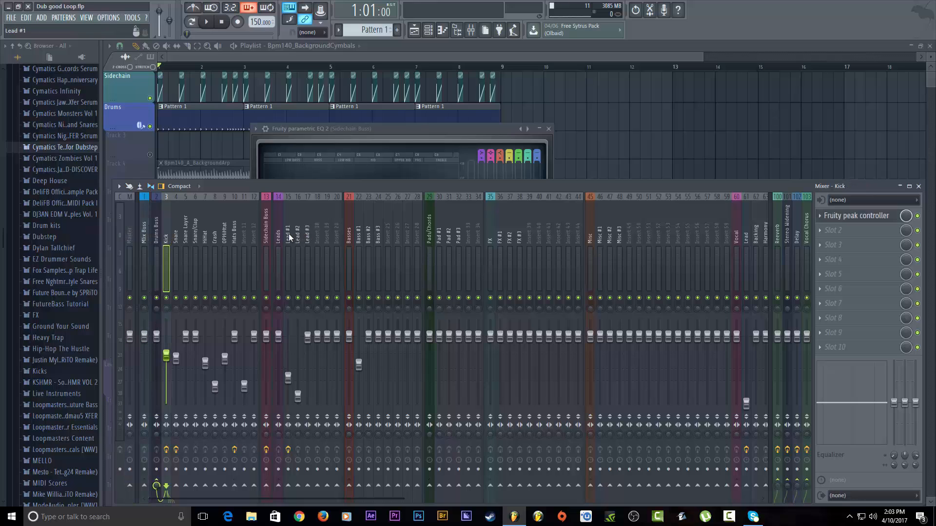
Examine how the lead, bass and pad tracks are routed through the Leads, Basses and Pads/Chords groups to the Sidechain Buss.
{"action": "left_click", "coordinate": [289, 233]}
{"action": "left_click", "coordinate": [297, 233]}
{"action": "left_click", "coordinate": [379, 233]}
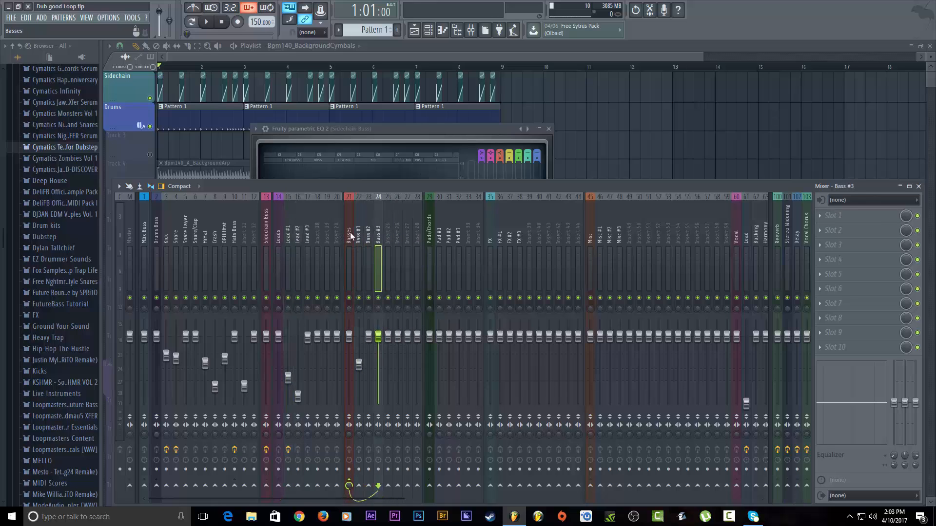
{"action": "left_click", "coordinate": [350, 233]}
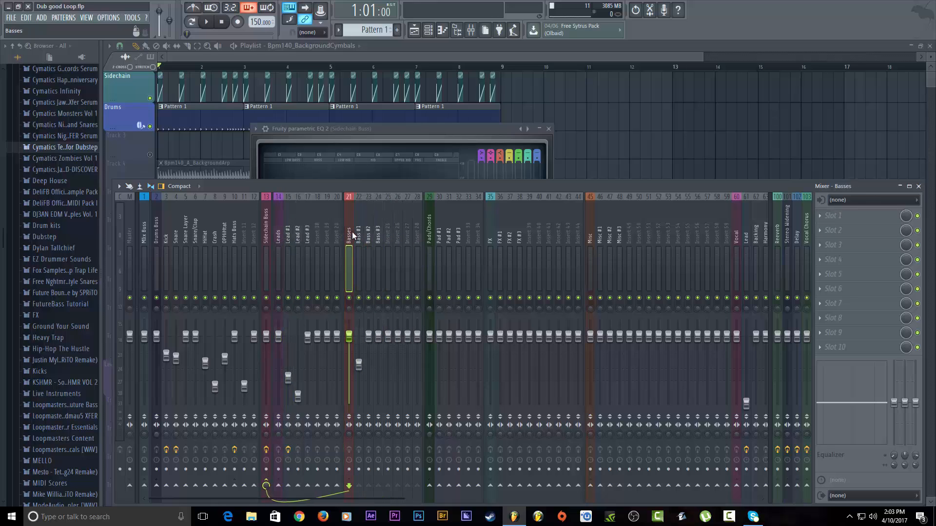
{"action": "left_click", "coordinate": [283, 233]}
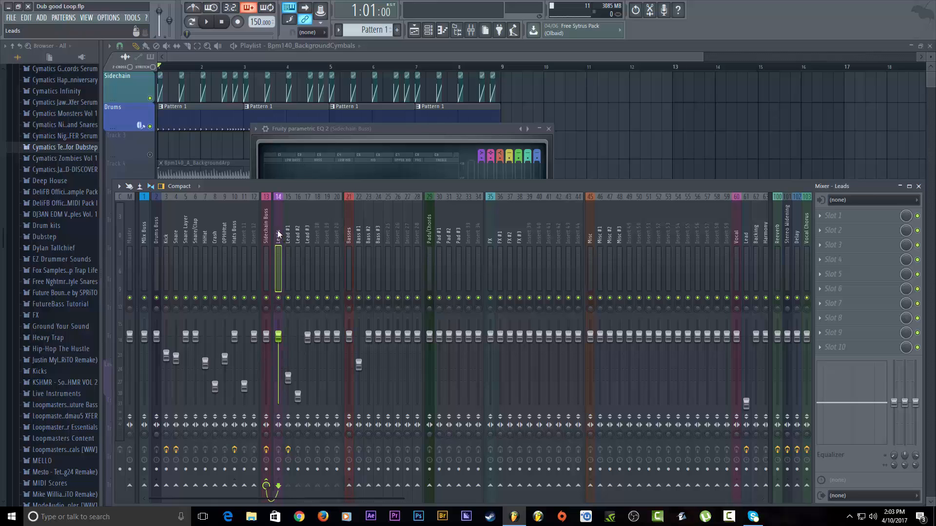
{"action": "left_click", "coordinate": [350, 238]}
{"action": "left_click", "coordinate": [429, 234]}
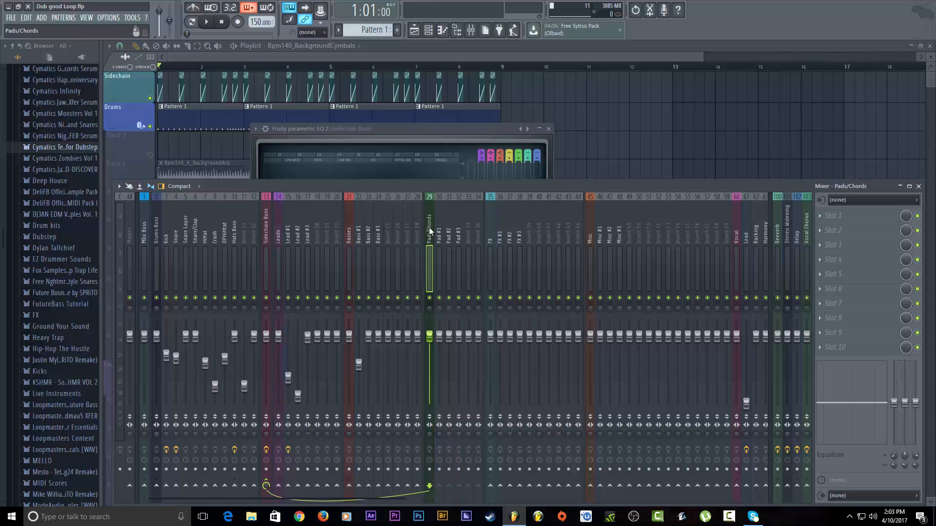
{"action": "left_click", "coordinate": [266, 228]}
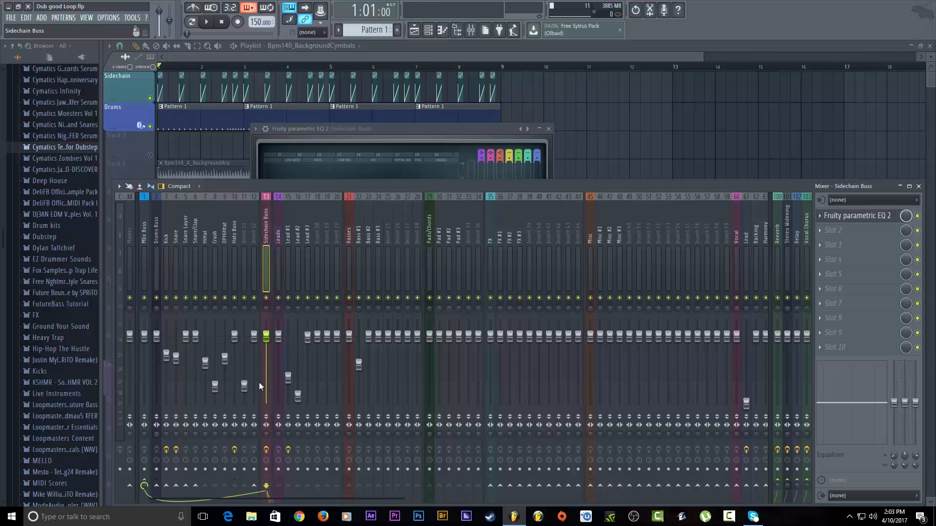
Try pulling the Sidechain Buss volume fader down, and reset it.
{"action": "left_click_drag", "start_coordinate": [266, 336], "coordinate": [266, 404]}
{"action": "right_click", "coordinate": [267, 401]}
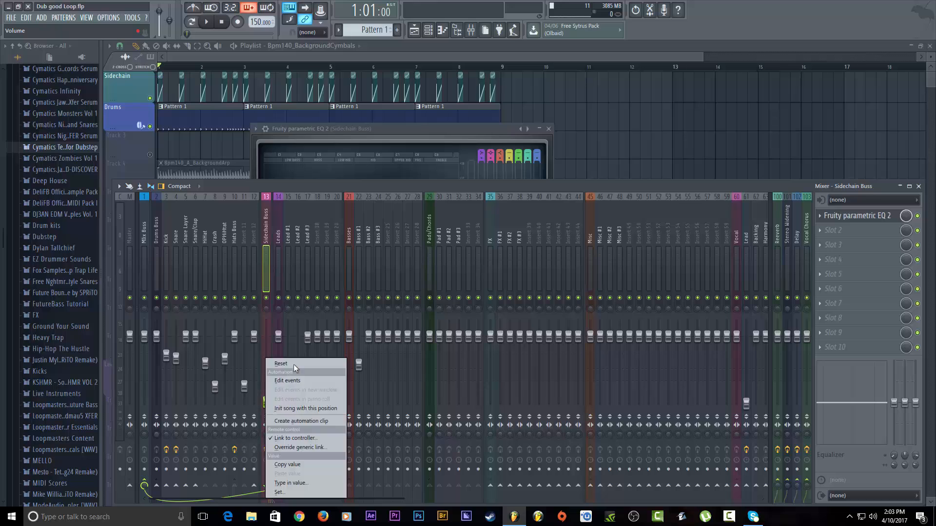
{"action": "left_click", "coordinate": [294, 362]}
Review the routing of the tracks from Lead #1 to the FX group, the Sidechain Buss and Lead #1.
{"action": "left_click", "coordinate": [290, 237]}
{"action": "left_click_drag", "start_coordinate": [291, 236], "coordinate": [490, 234]}
{"action": "left_click", "coordinate": [266, 234]}
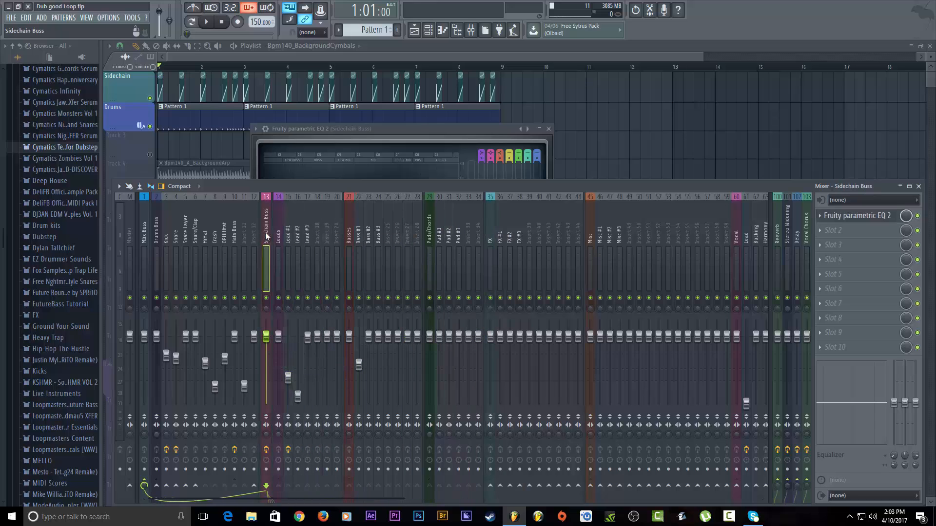
{"action": "left_click", "coordinate": [287, 230]}
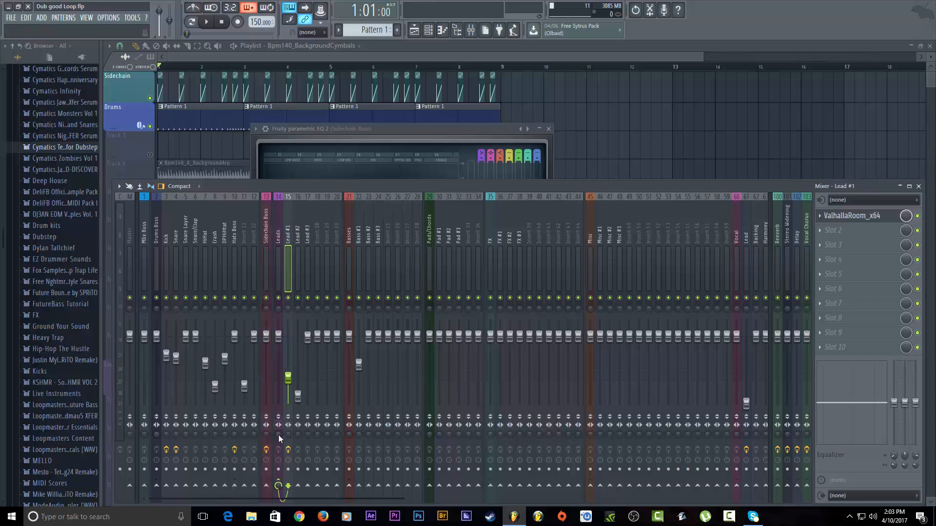
Review how the Leads, Basses and Pads/Chords groups are routed in the mixer.
{"action": "left_click", "coordinate": [275, 254]}
{"action": "left_click", "coordinate": [345, 244]}
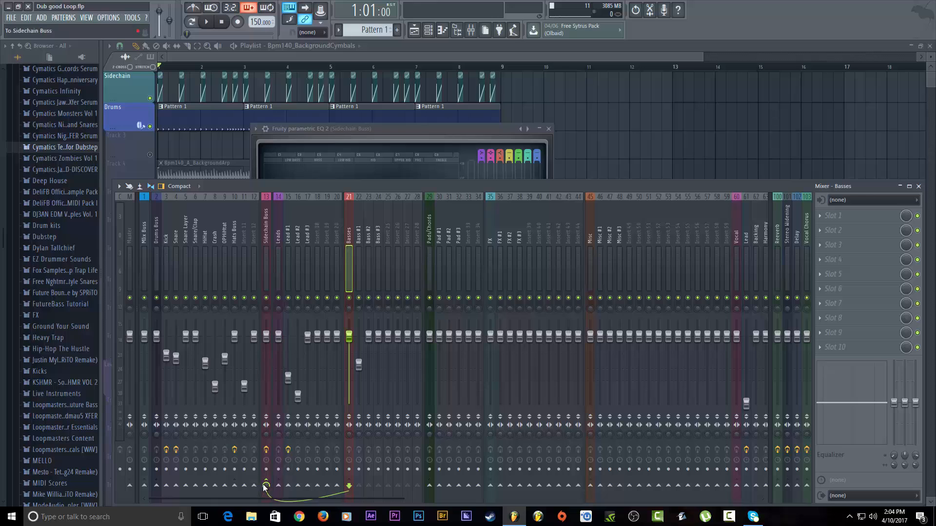
{"action": "left_click", "coordinate": [431, 232]}
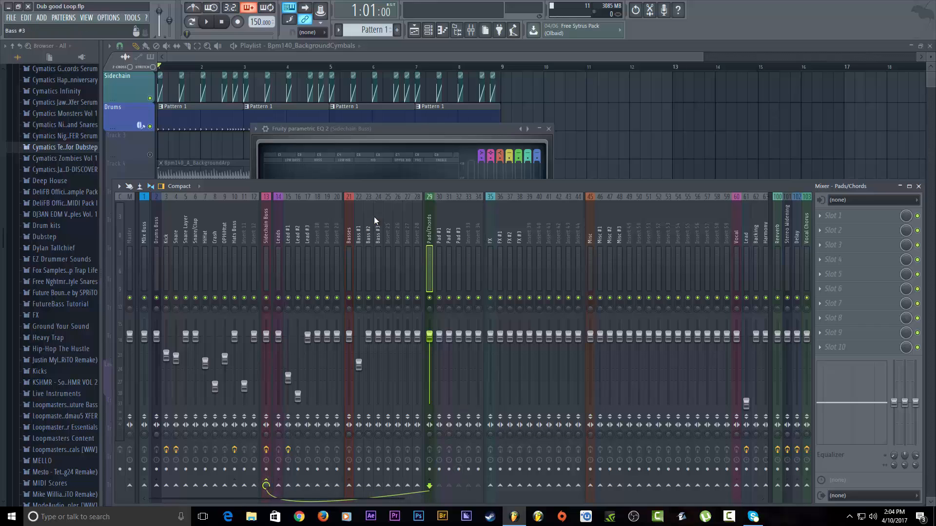
Inspect the Fruity parametric EQ 2 on the Sidechain Buss, and close its window.
{"action": "left_click", "coordinate": [268, 222]}
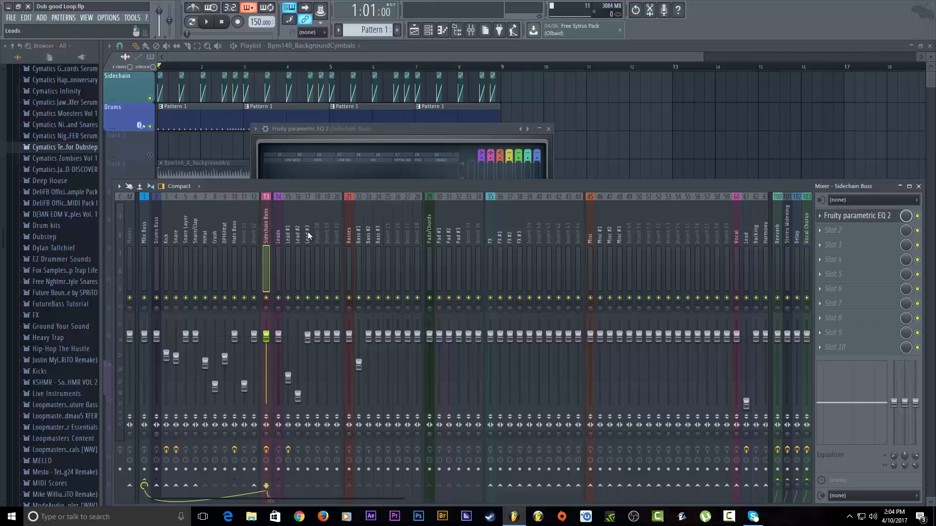
{"action": "left_click", "coordinate": [884, 218]}
{"action": "left_click", "coordinate": [883, 217]}
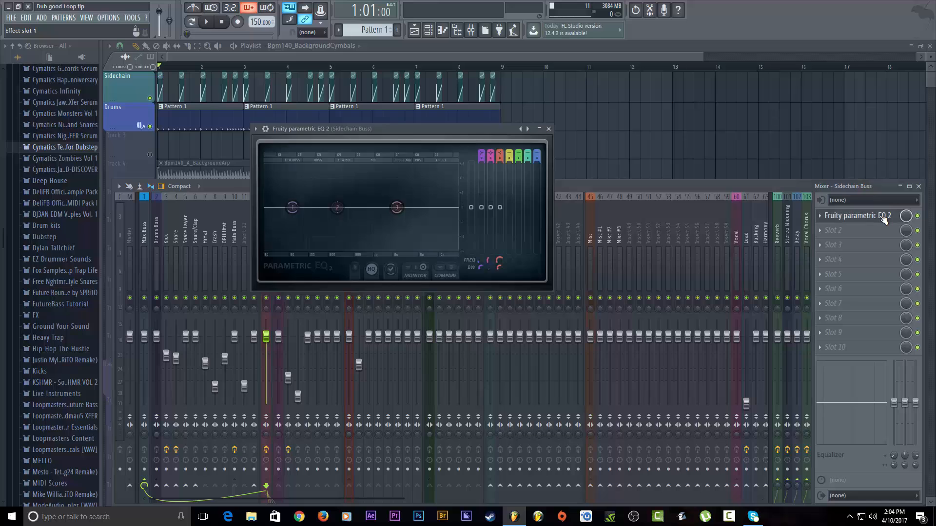
{"action": "left_click", "coordinate": [549, 129]}
{"action": "left_click", "coordinate": [407, 239]}
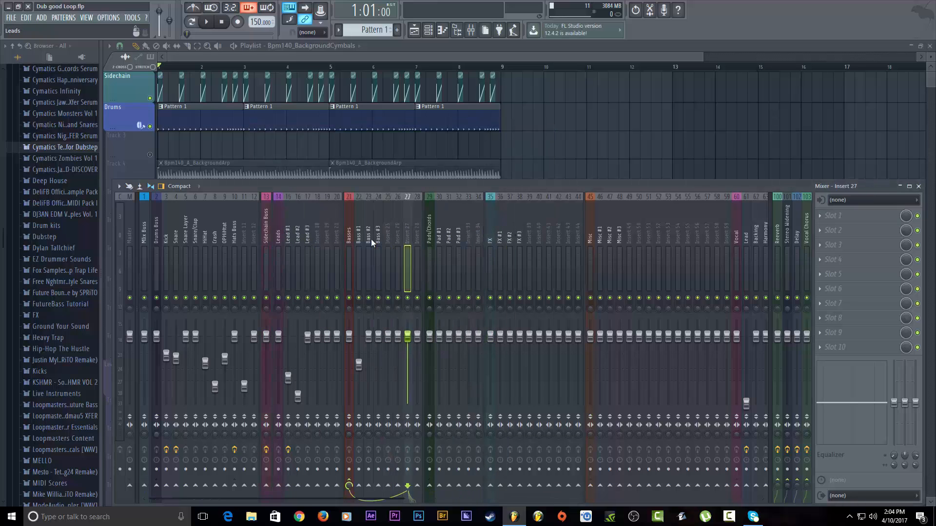
{"action": "left_click", "coordinate": [266, 233]}
{"action": "left_click", "coordinate": [870, 216]}
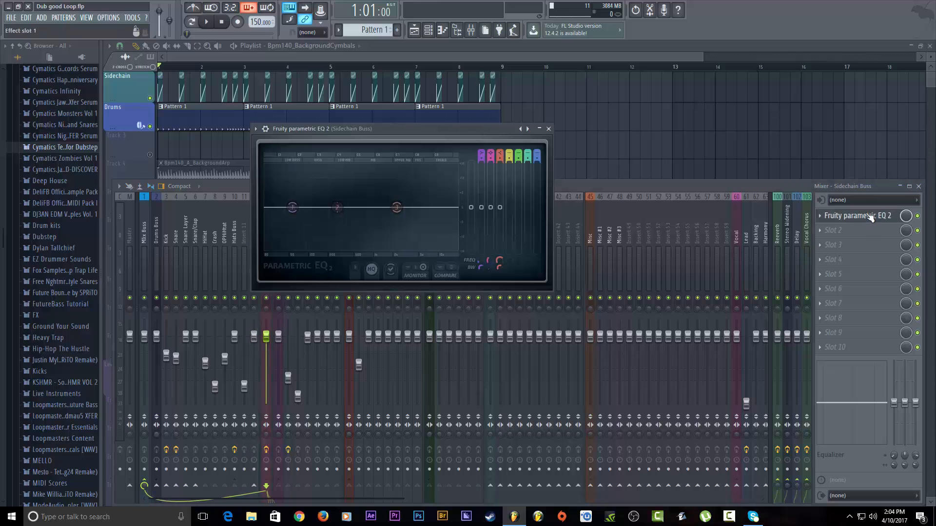
{"action": "left_click", "coordinate": [548, 129]}
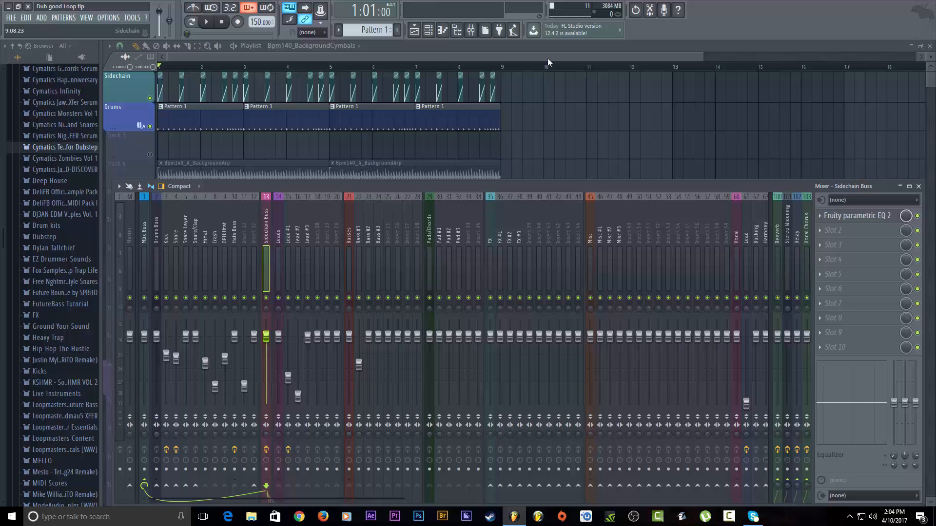
Unmute all the playlist tracks, and check the Sidechain Buss volume fader in the mixer.
{"action": "key", "text": "F9"}
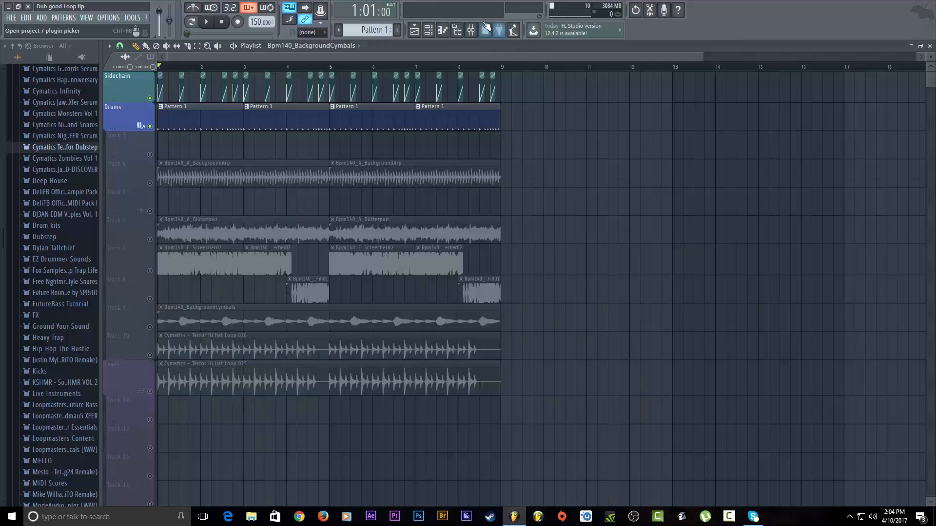
{"action": "right_click", "coordinate": [151, 184]}
{"action": "right_click", "coordinate": [150, 184]}
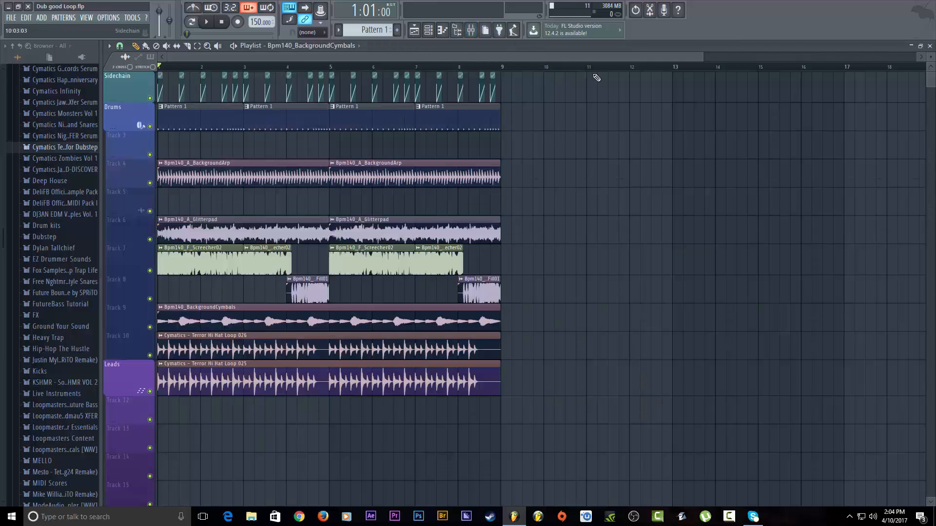
{"action": "key", "text": "F9"}
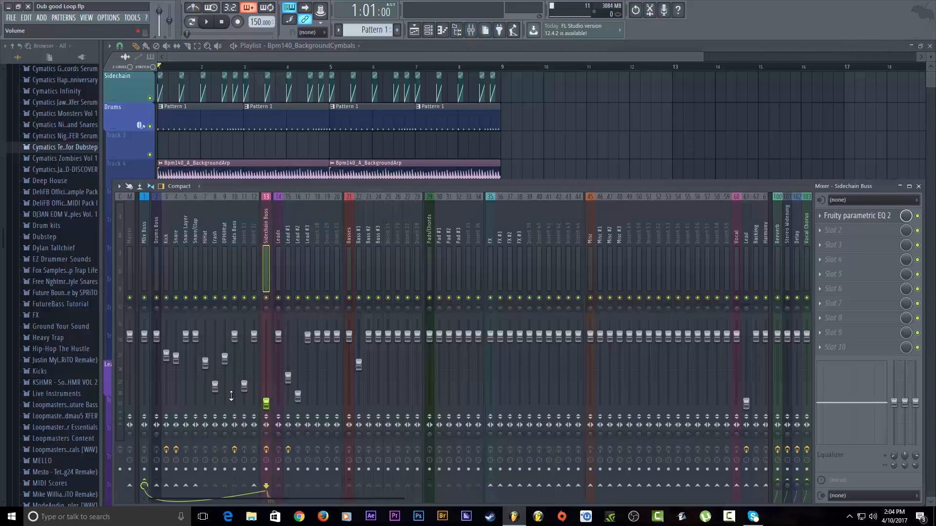
{"action": "key", "text": "F9"}
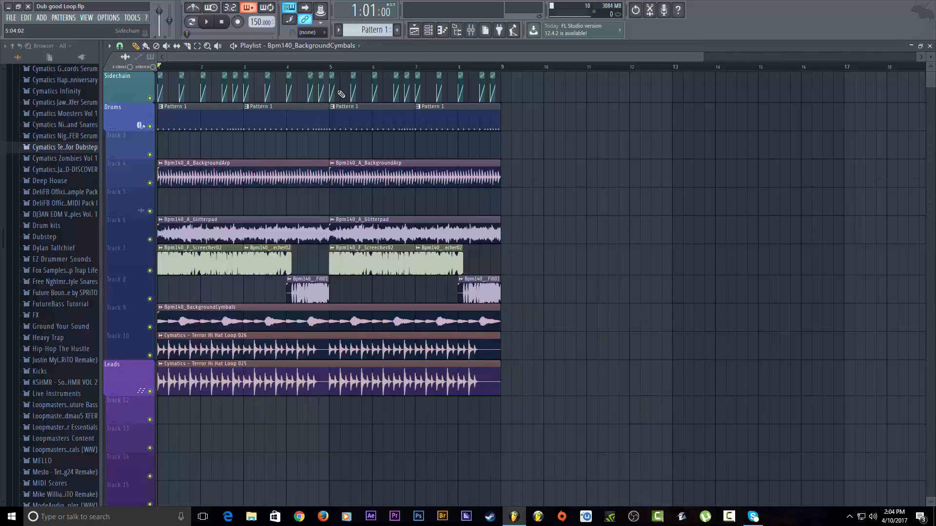
View the channel settings of the Bpm140_F_Screecher02 clip, close them, and play the full loop.
{"action": "double_click", "coordinate": [195, 264]}
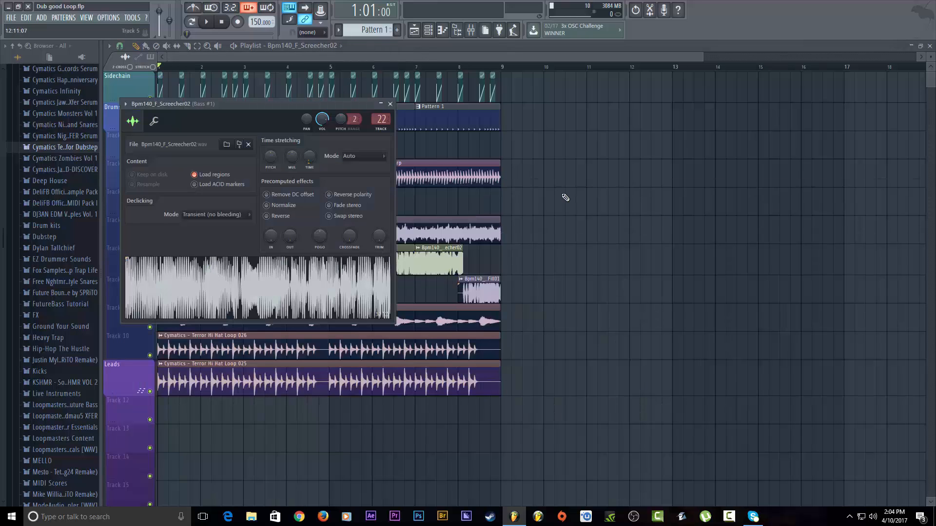
{"action": "left_click", "coordinate": [391, 104]}
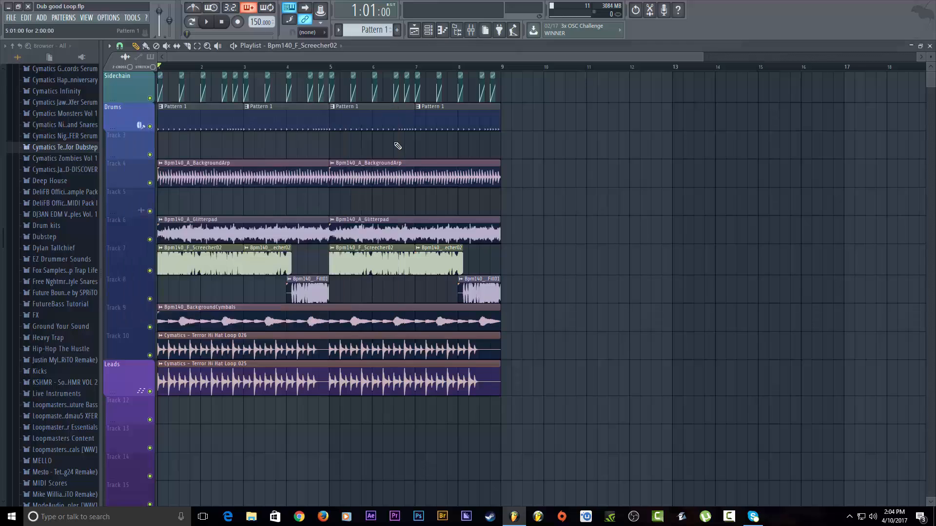
{"action": "left_click", "coordinate": [210, 23]}
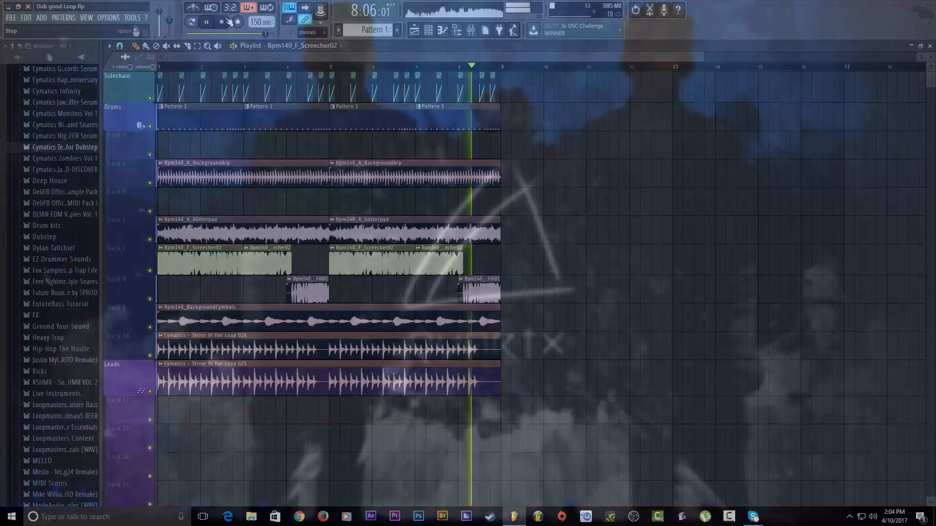
{"action": "left_click", "coordinate": [817, 117]}
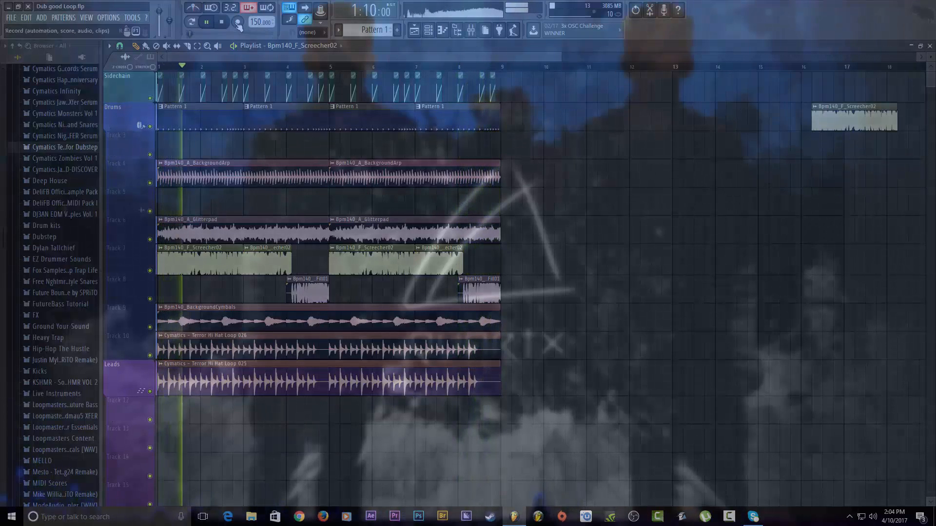
{"action": "right_click", "coordinate": [840, 118]}
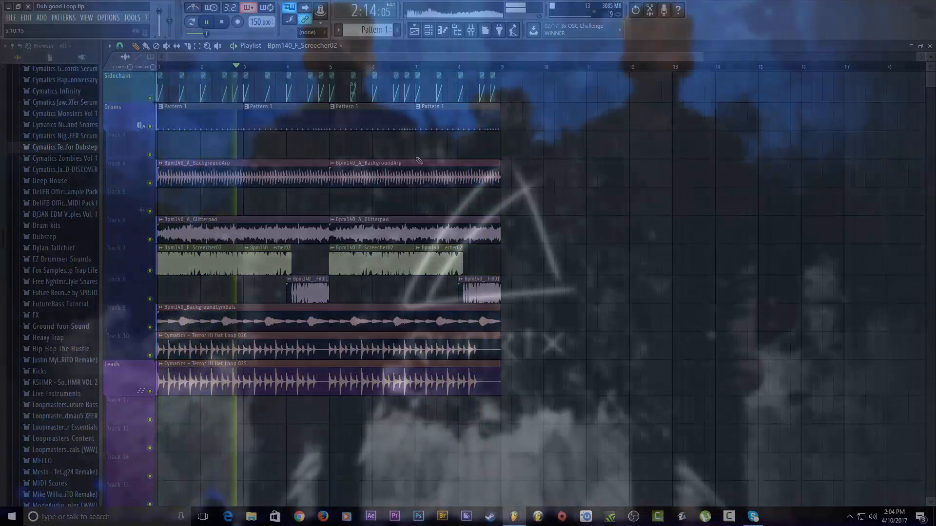
{"action": "left_click", "coordinate": [686, 120]}
{"action": "right_click", "coordinate": [686, 120]}
{"action": "left_click", "coordinate": [686, 120]}
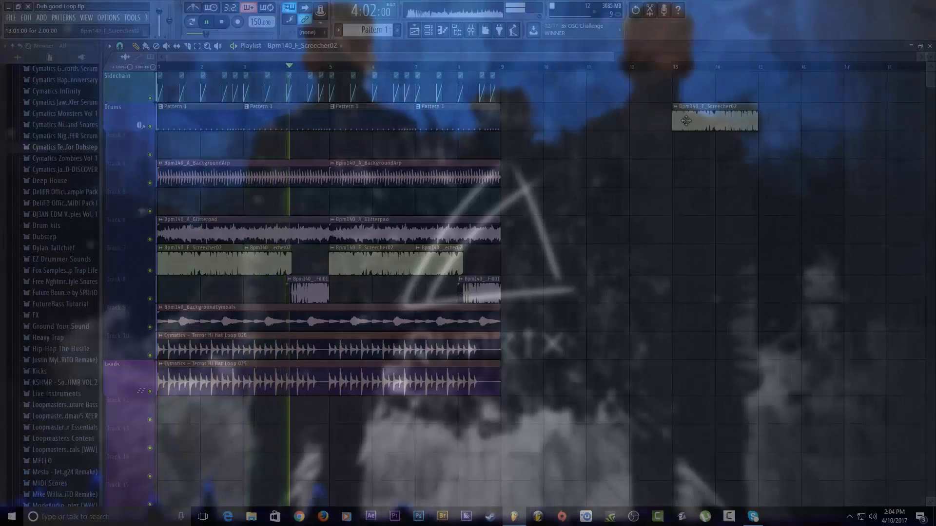
{"action": "right_click", "coordinate": [684, 121]}
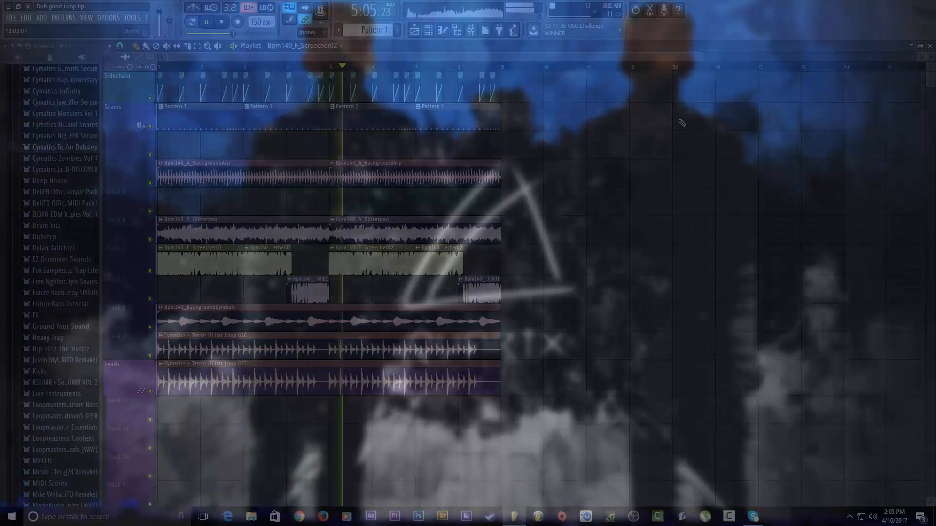